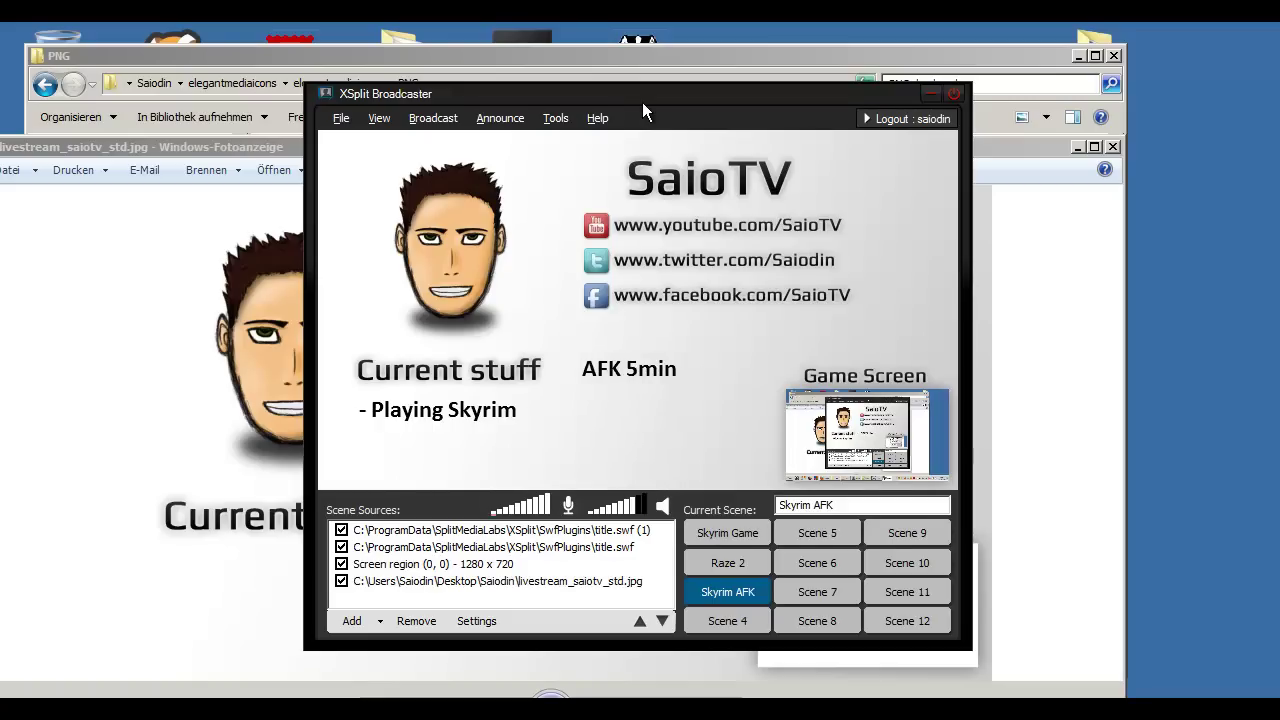
# Step: Examine the Skyrim AFK scene's sources: background image, screen region and the two title overlays
pyautogui.moveTo(642, 102); pyautogui.dragTo(745, 95)
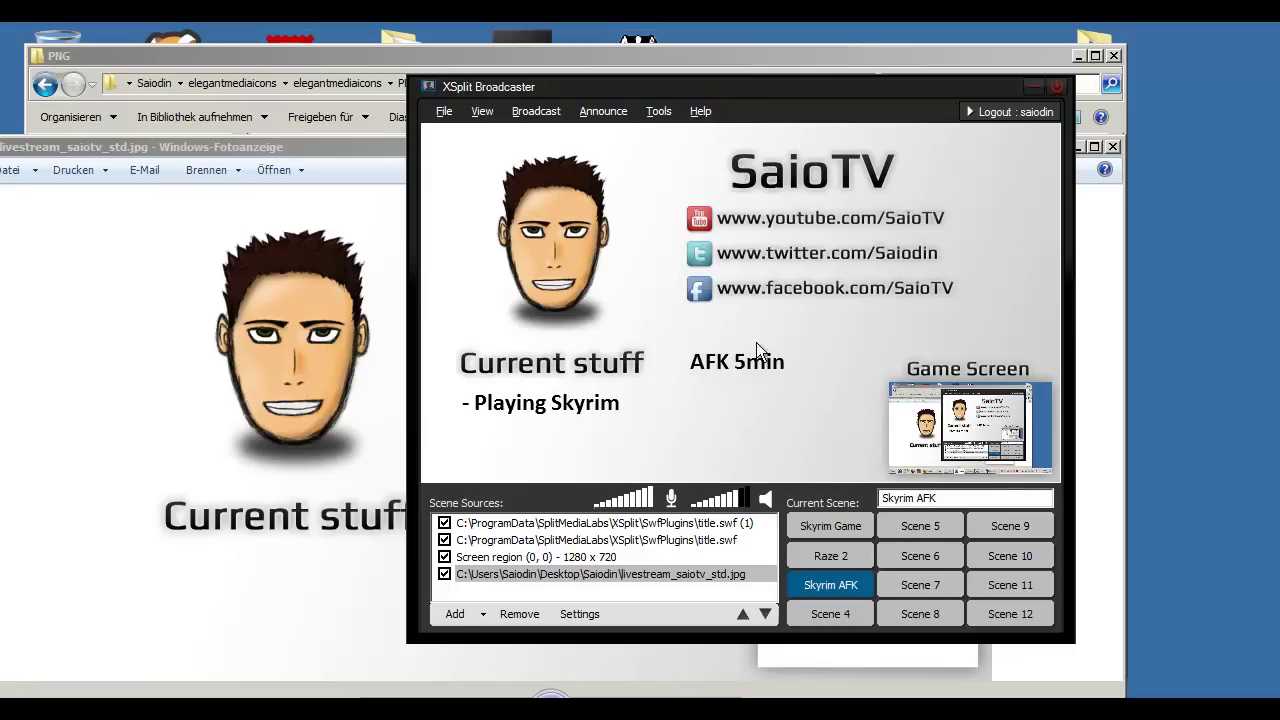
pyautogui.moveTo(767, 91); pyautogui.dragTo(739, 94)
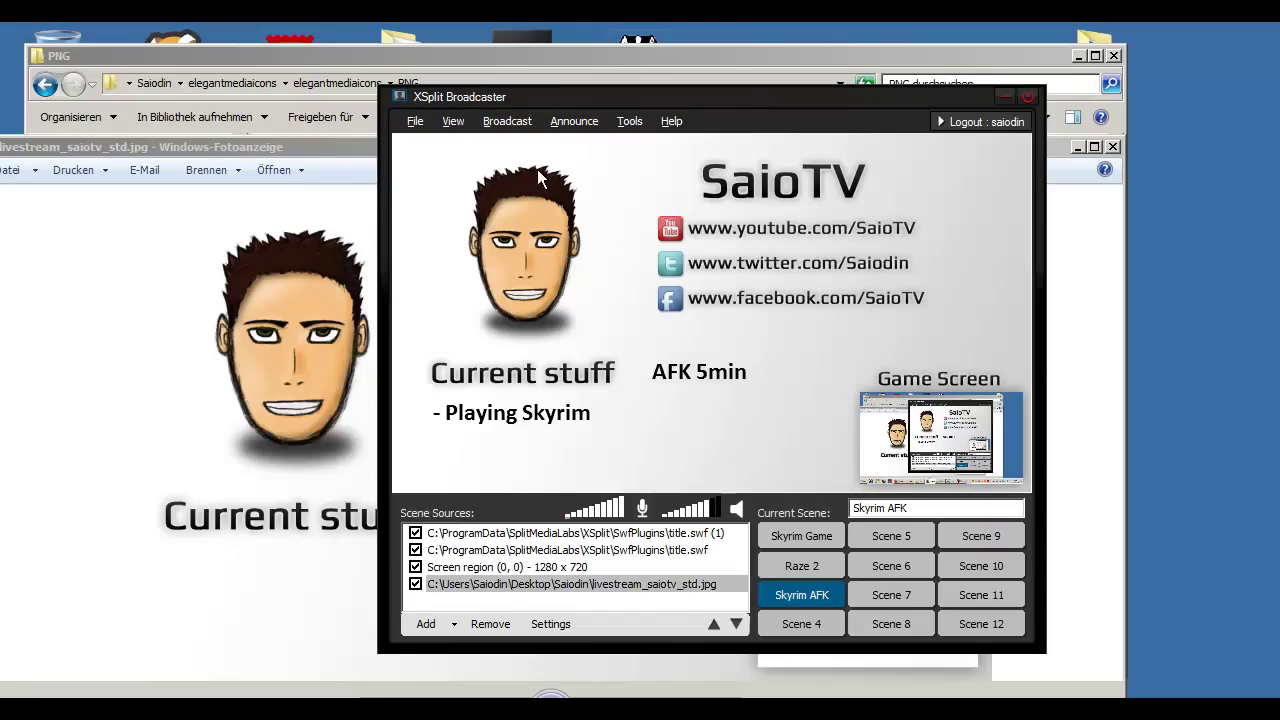
pyautogui.press('Up')
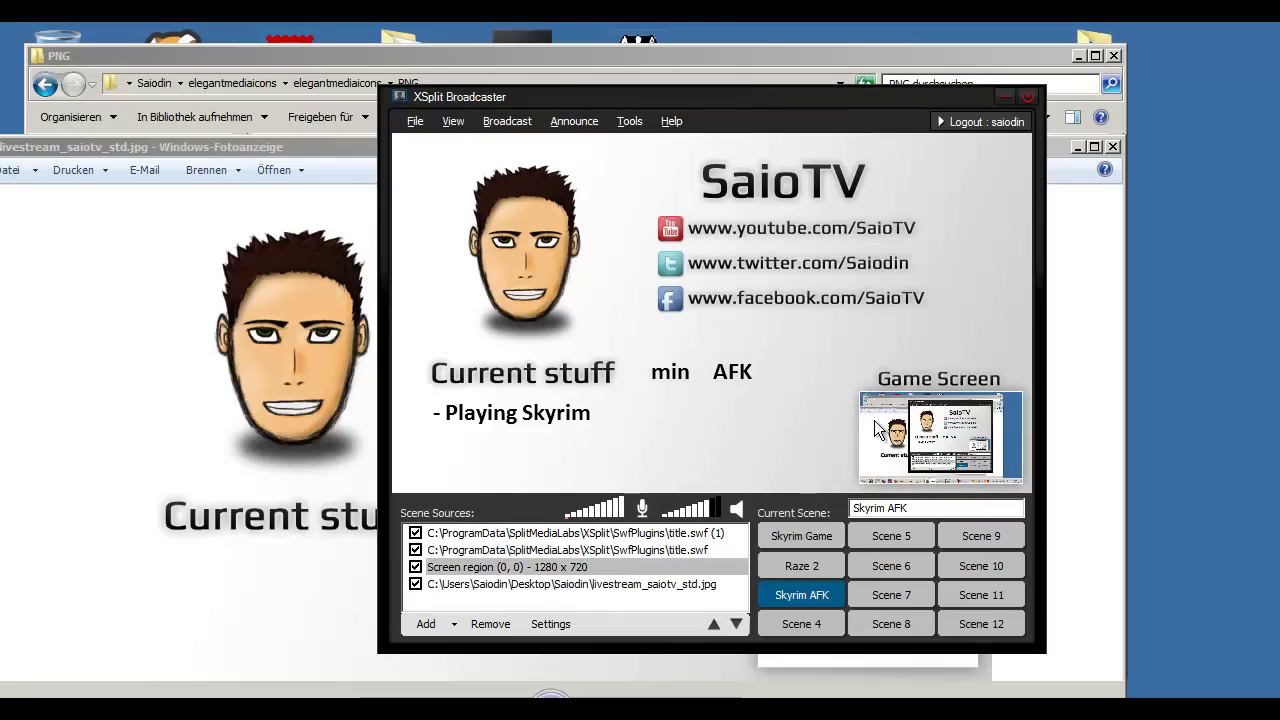
pyautogui.click(707, 398)
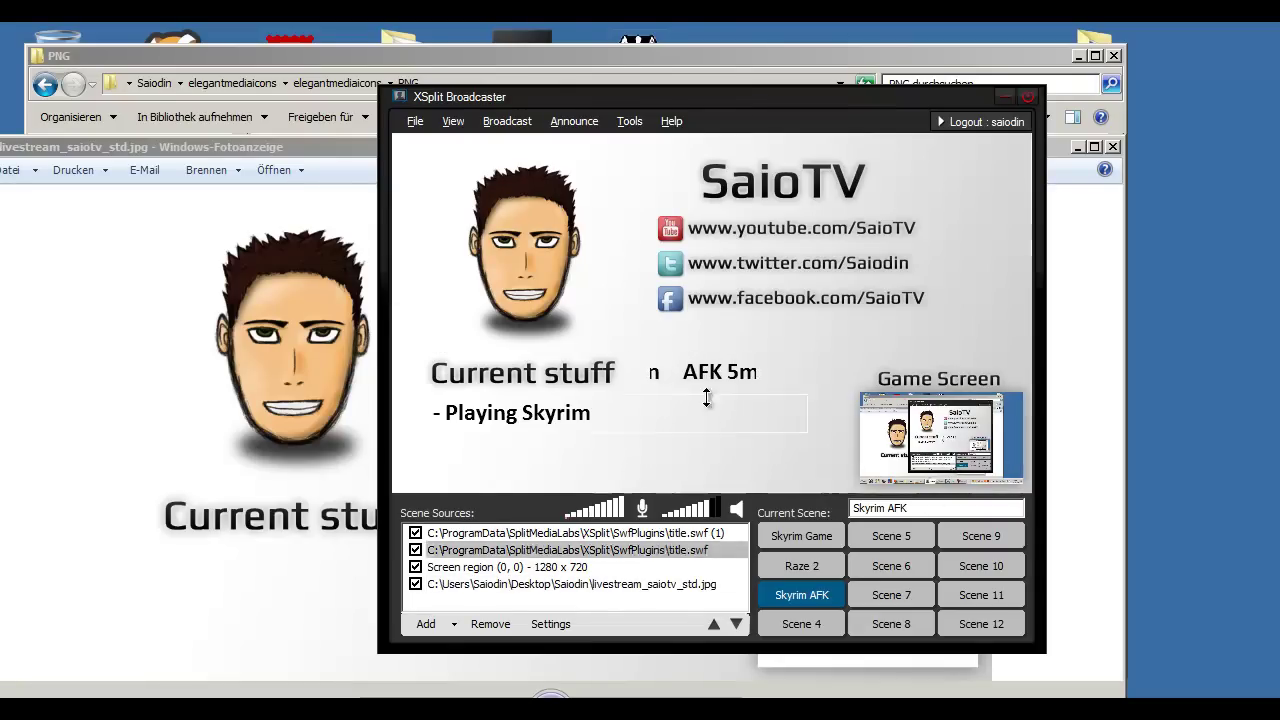
pyautogui.click(416, 549)
pyautogui.click(416, 549)
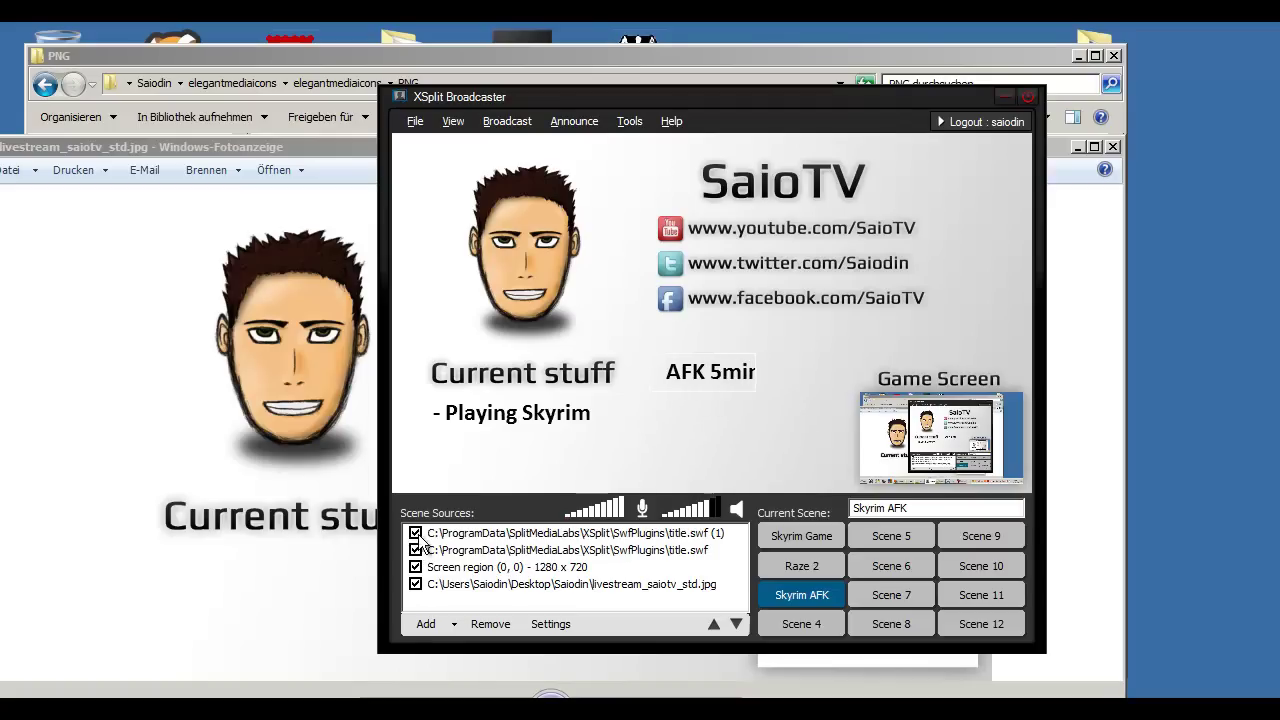
pyautogui.click(416, 550)
pyautogui.click(752, 365)
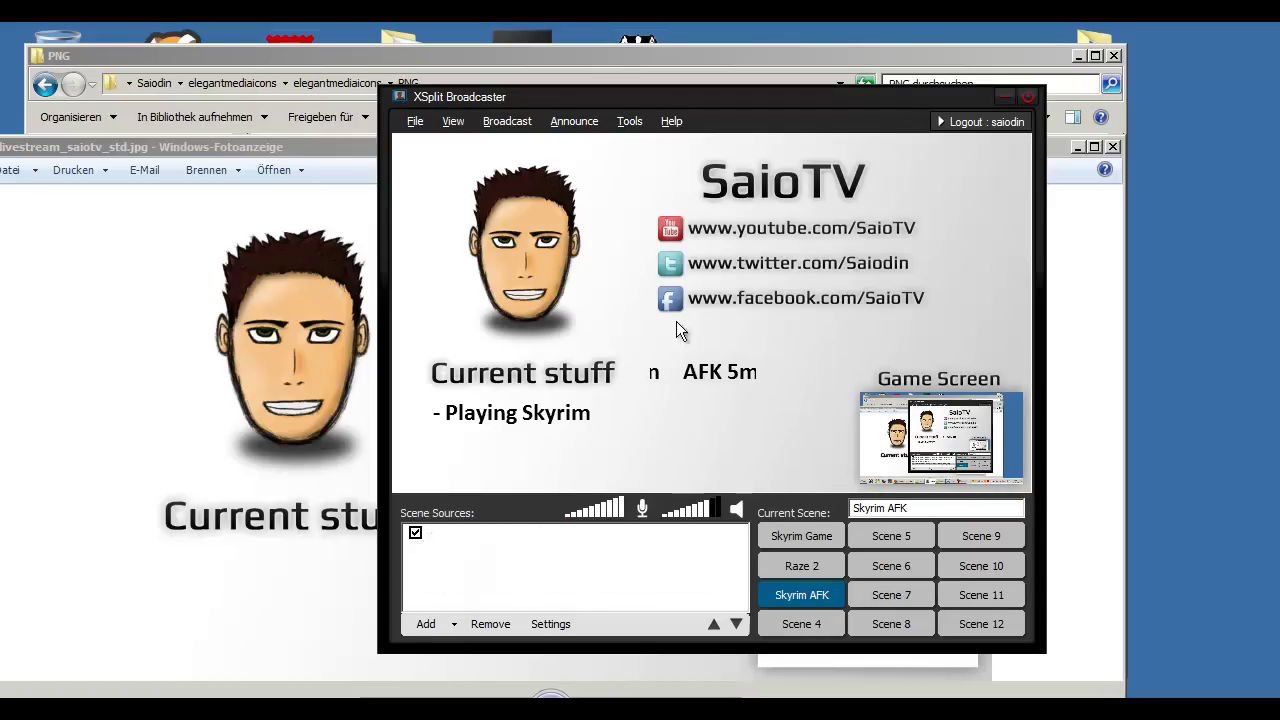
# Step: Move the broadcaster window aside and view the full livestream_saiotv_std.jpg background in the photo viewer
pyautogui.moveTo(703, 98); pyautogui.dragTo(939, 107)
pyautogui.click(559, 342)
pyautogui.moveTo(497, 147); pyautogui.dragTo(505, 35)
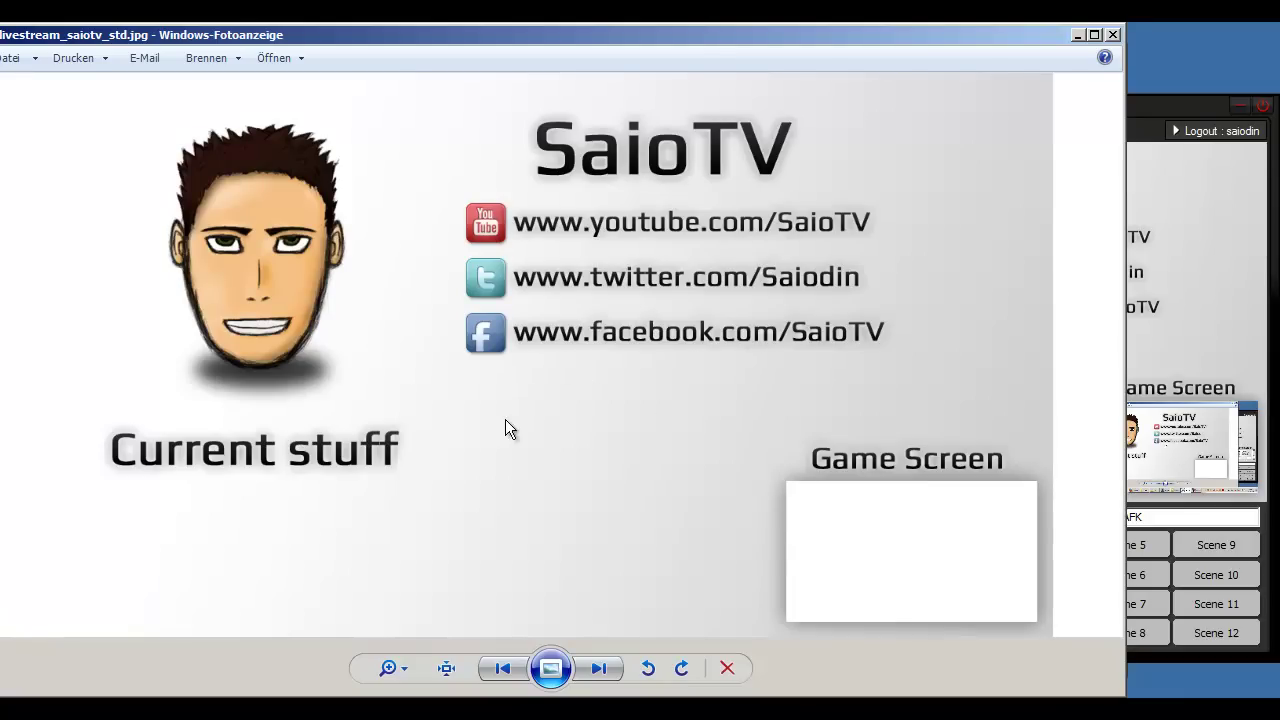
# Step: Look through the social media icons in the elegantmediaicons PNG folder
pyautogui.hotkey('alt', 'Tab')
pyautogui.click(483, 242)
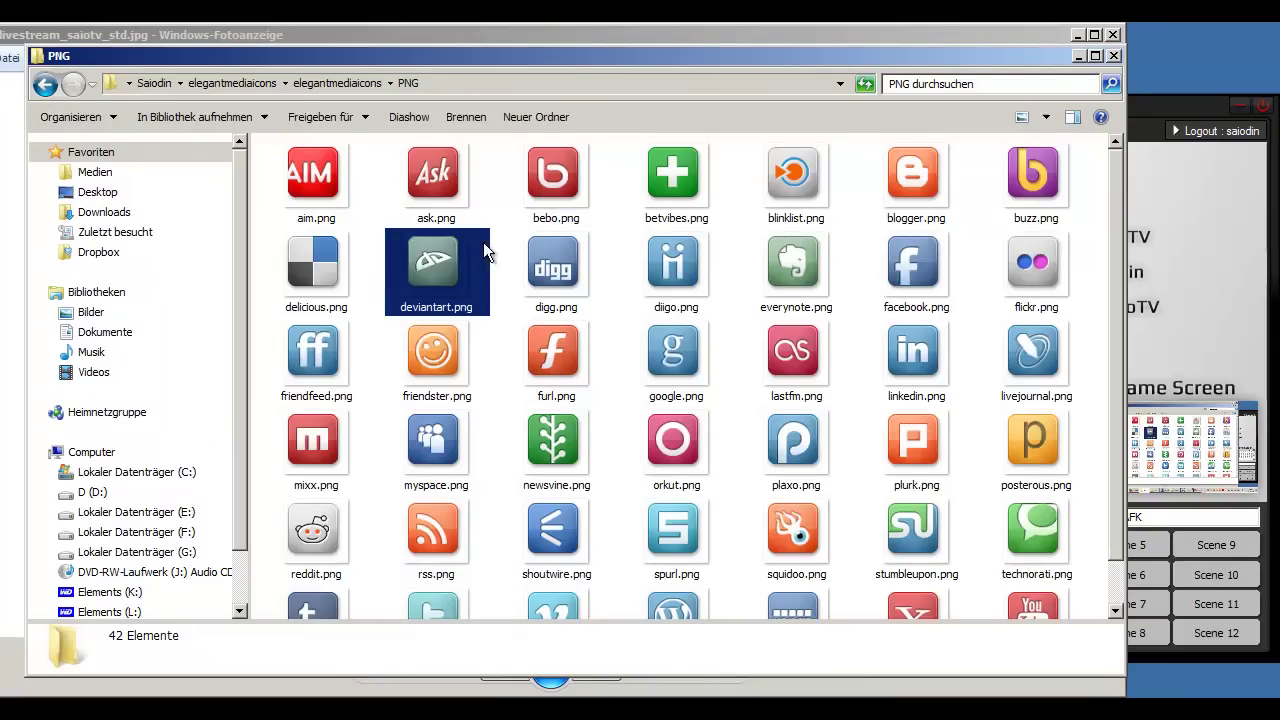
pyautogui.scroll(-1, 485, 250)
pyautogui.click(750, 425)
pyautogui.scroll(1, 710, 277)
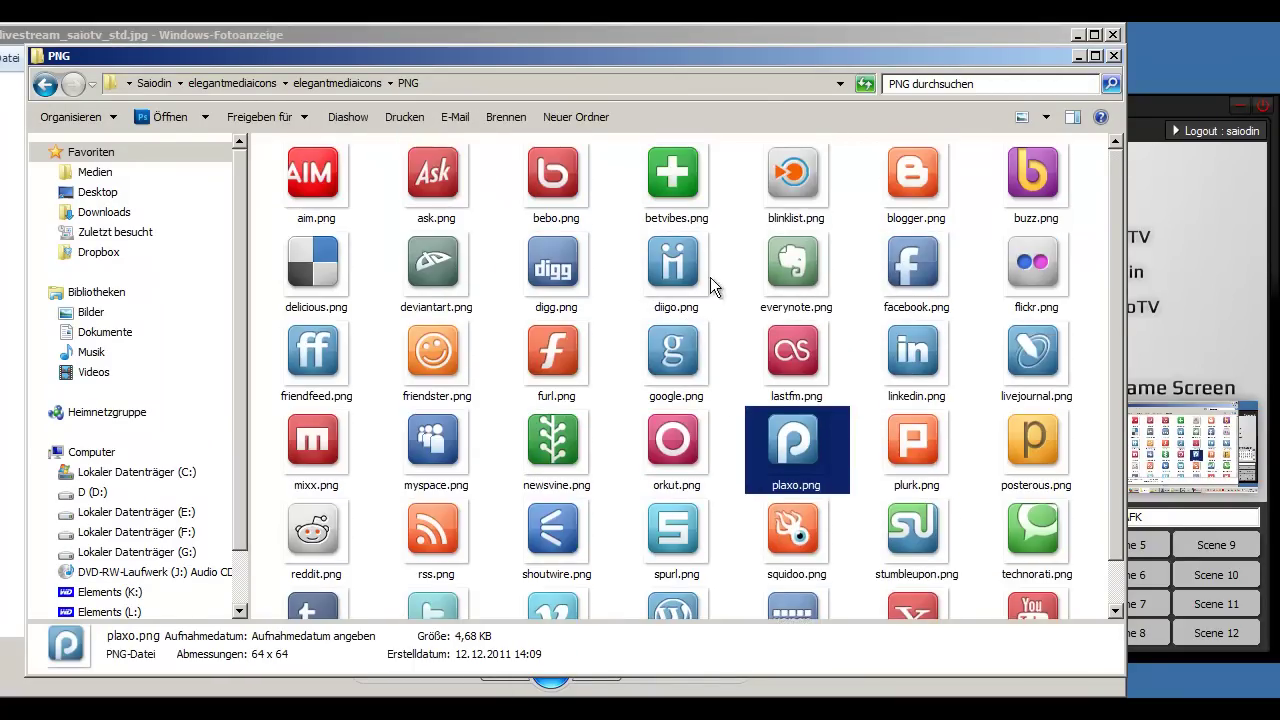
pyautogui.click(740, 210)
pyautogui.moveTo(649, 54); pyautogui.dragTo(647, 248)
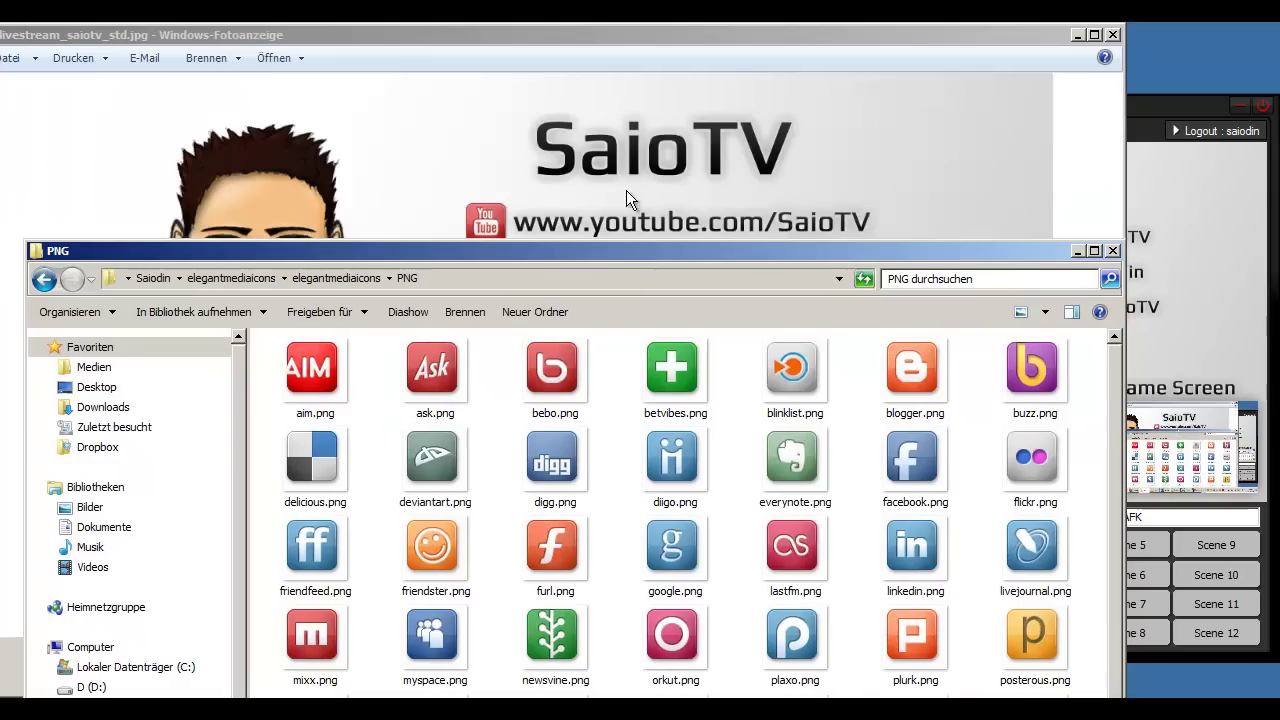
# Step: Compare the livestream_saiotv_std.jpg background, with its empty Game Screen frame, against the Skyrim AFK scene in XSplit Broadcaster
pyautogui.click(625, 181)
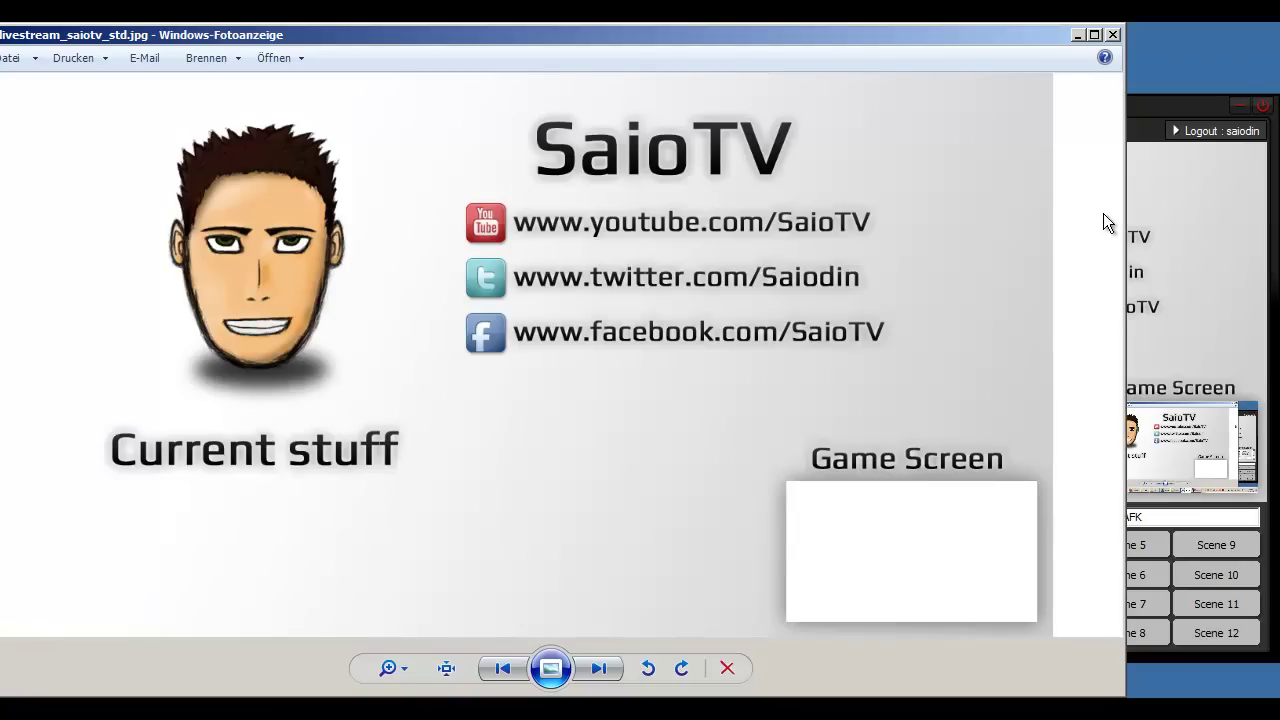
pyautogui.moveTo(512, 33); pyautogui.dragTo(557, 42)
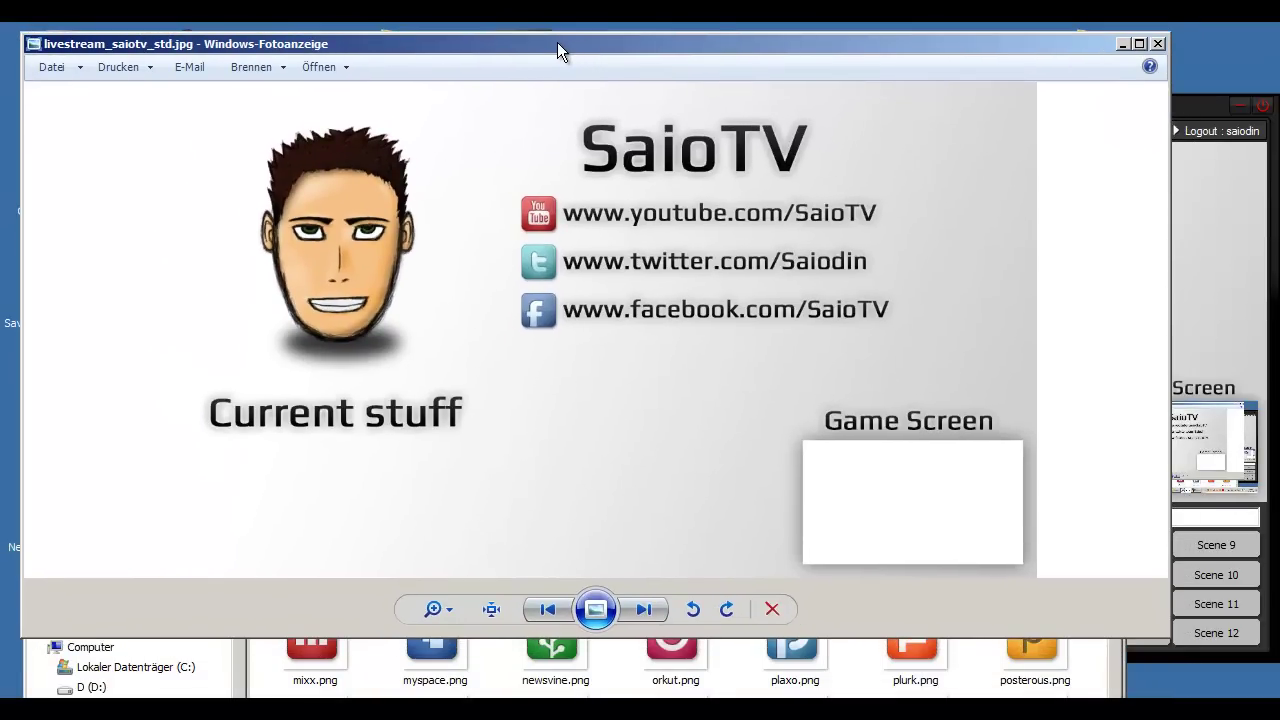
pyautogui.click(1209, 107)
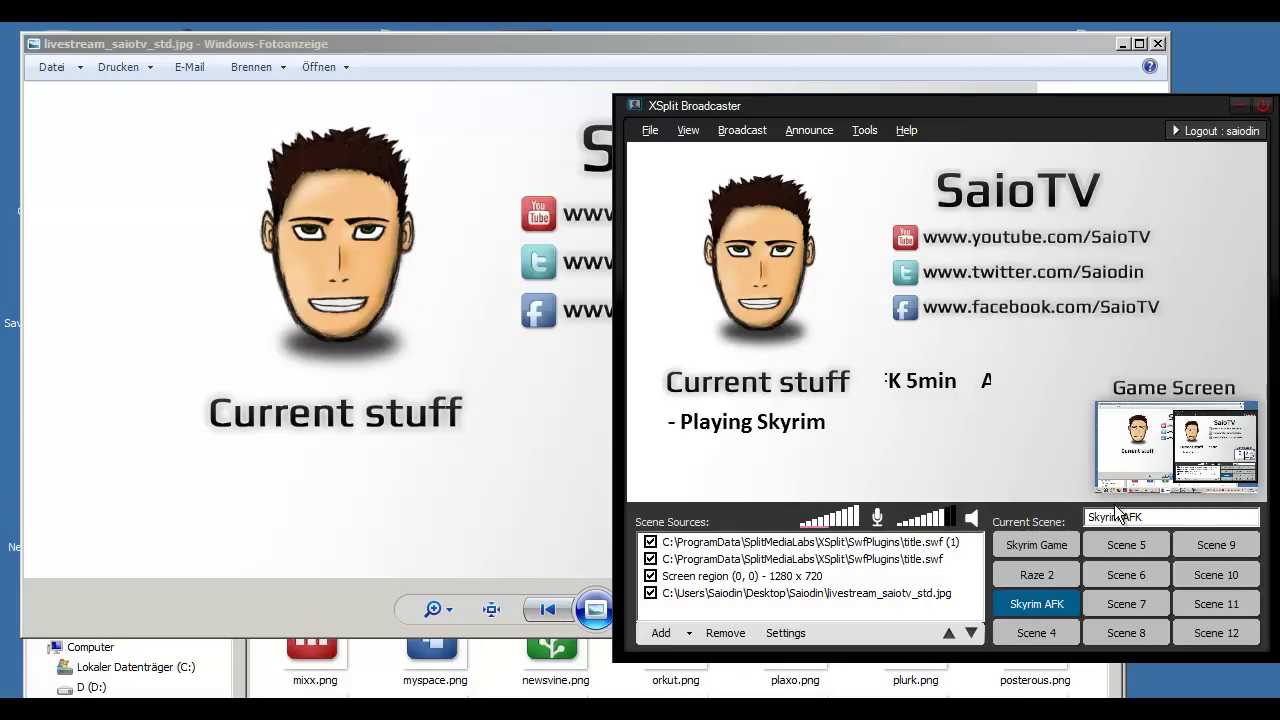
pyautogui.click(760, 576)
pyautogui.click(800, 593)
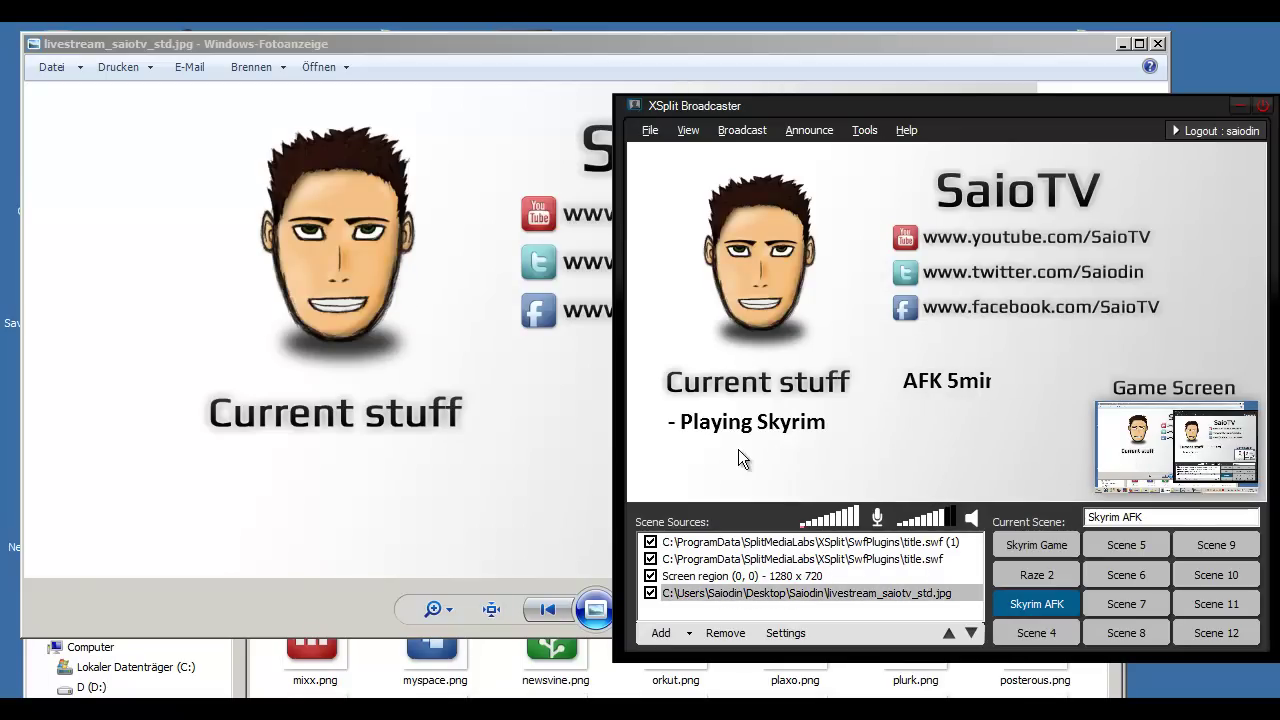
pyautogui.click(390, 360)
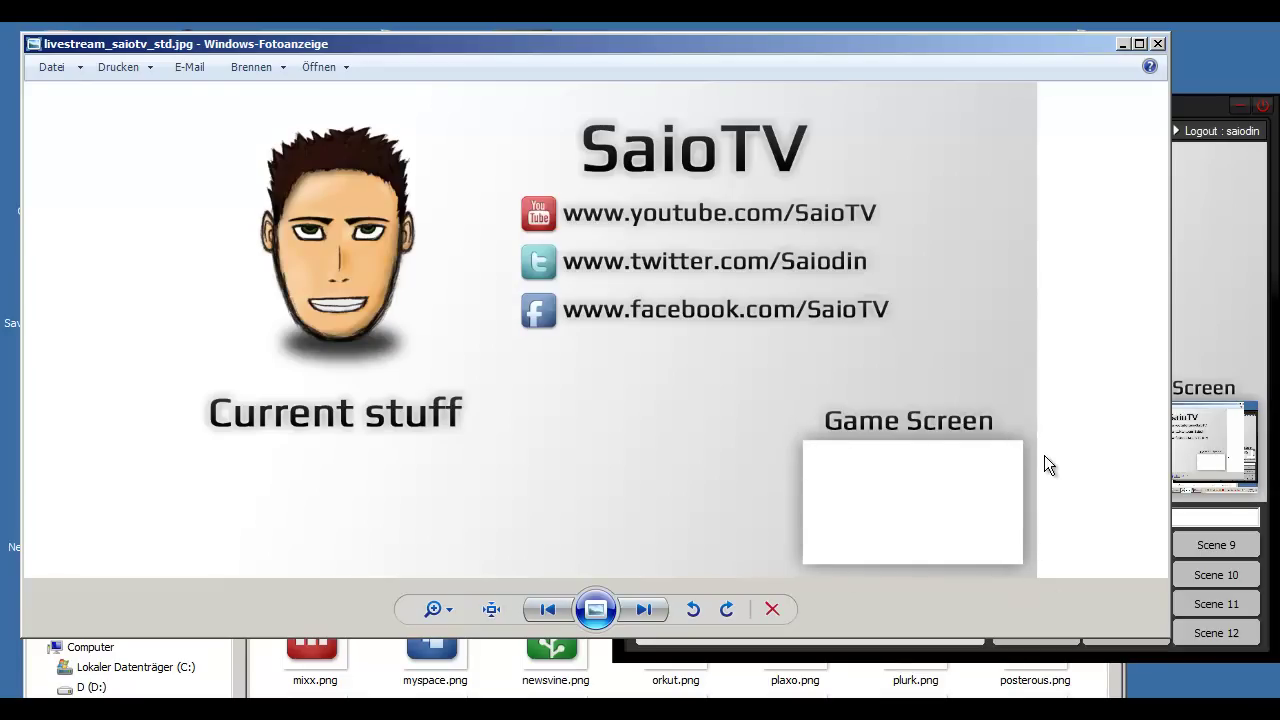
pyautogui.moveTo(1180, 107); pyautogui.dragTo(960, 72)
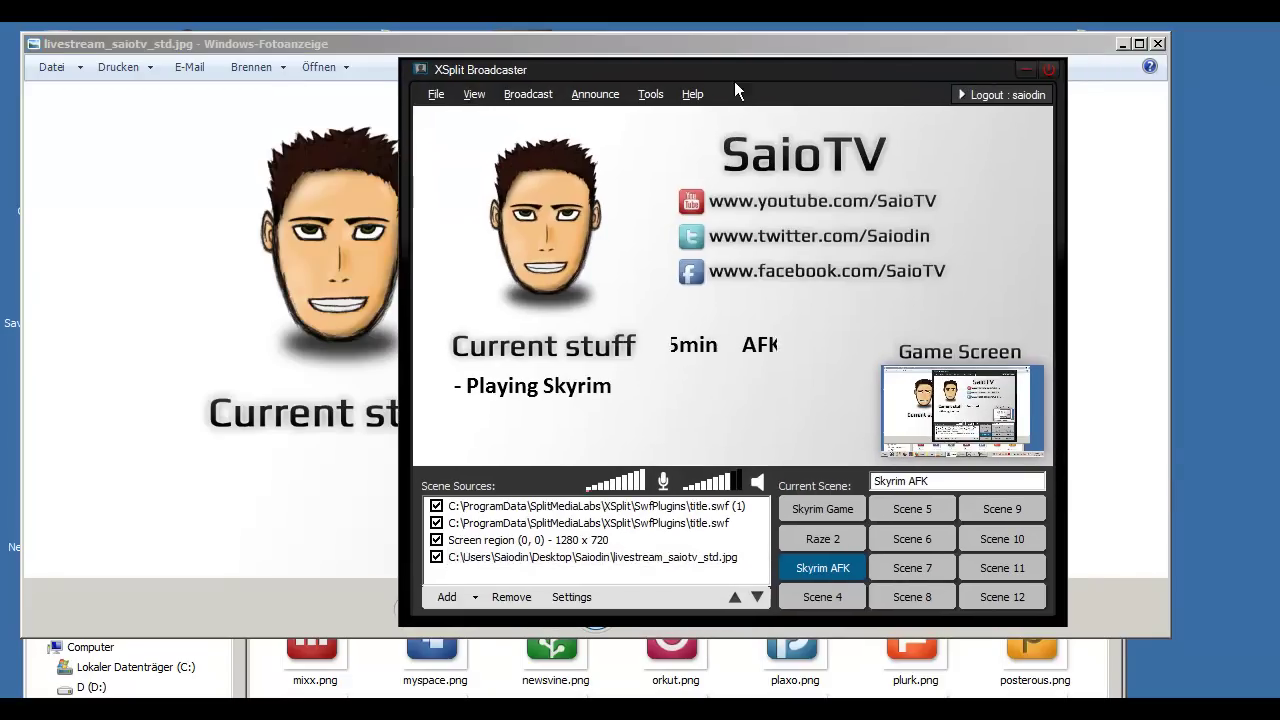
pyautogui.moveTo(734, 81); pyautogui.dragTo(1064, 134)
pyautogui.click(881, 626)
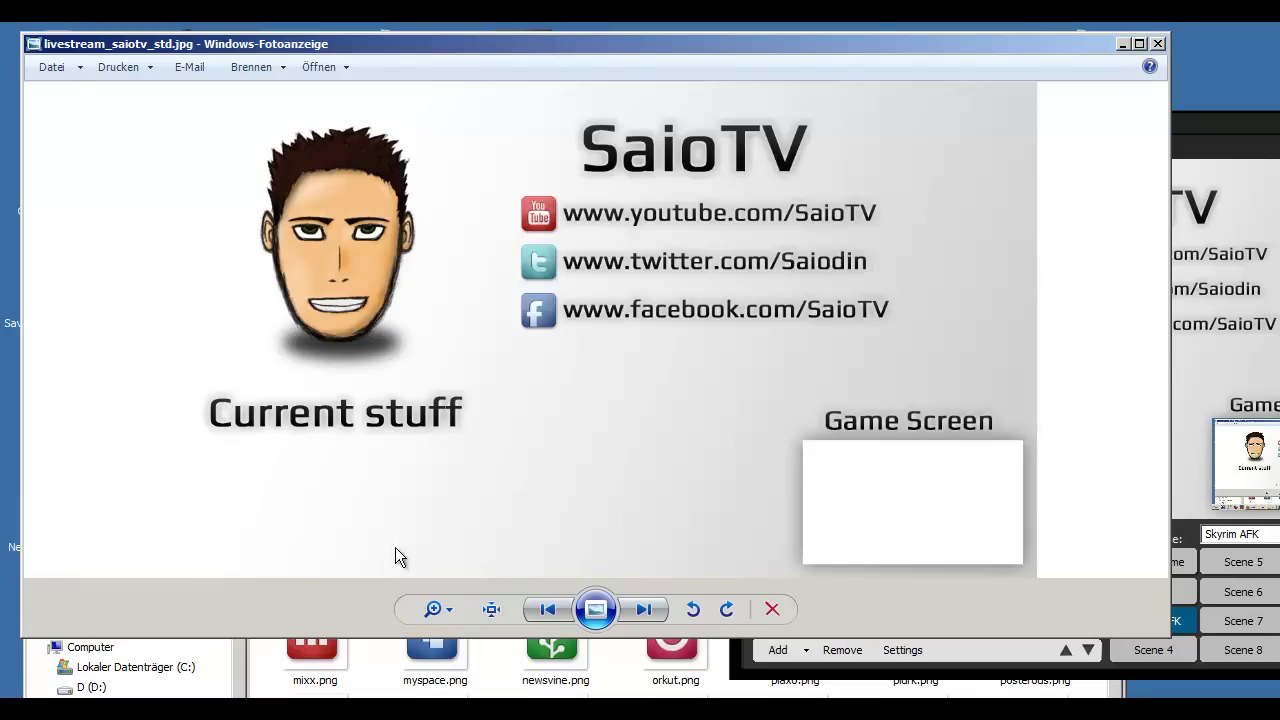
pyautogui.click(1190, 124)
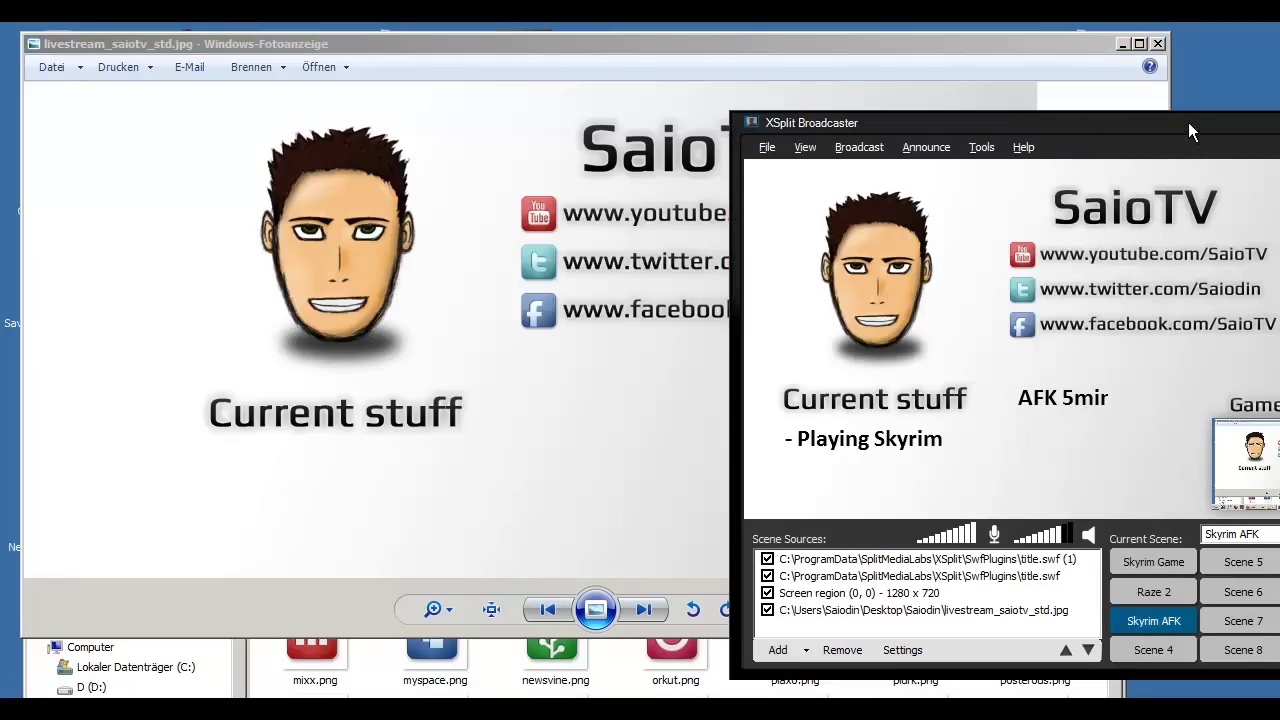
# Step: Add livestream_saiotv_std.jpg as a media file to Scene 4 and enlarge it to fill the whole scene
pyautogui.moveTo(1188, 122); pyautogui.dragTo(797, 68)
pyautogui.click(774, 605)
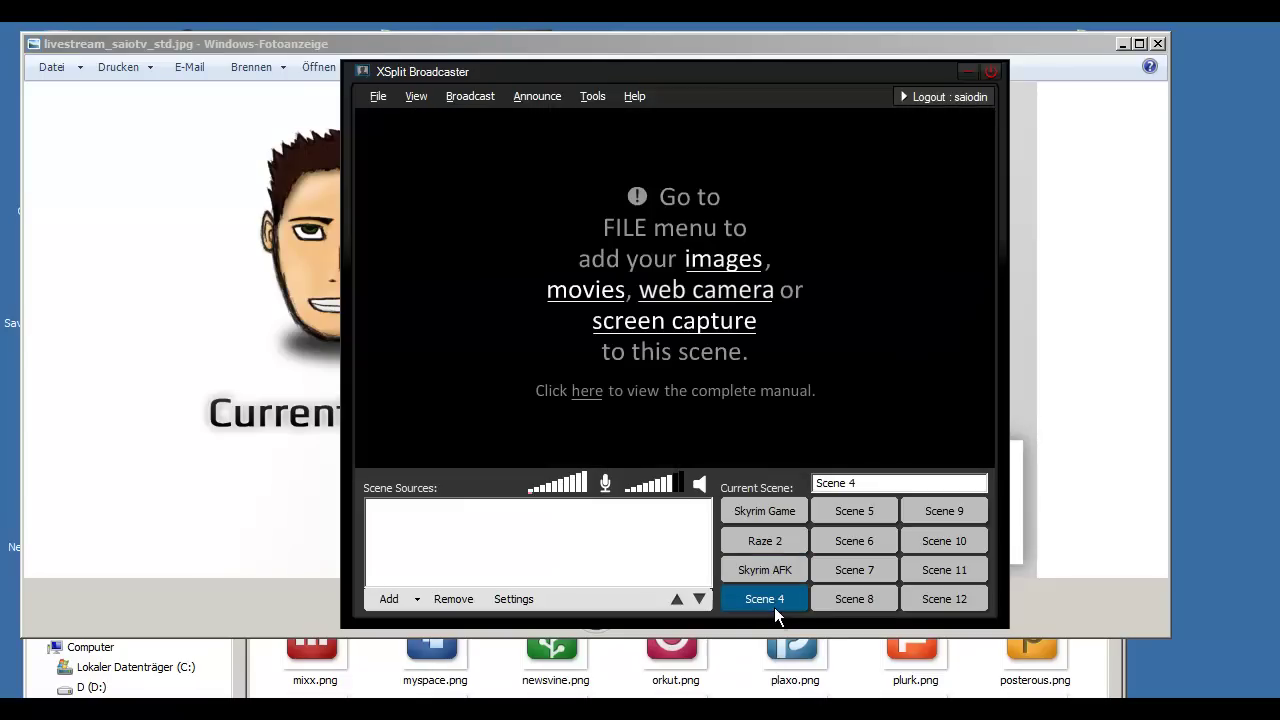
pyautogui.click(459, 110)
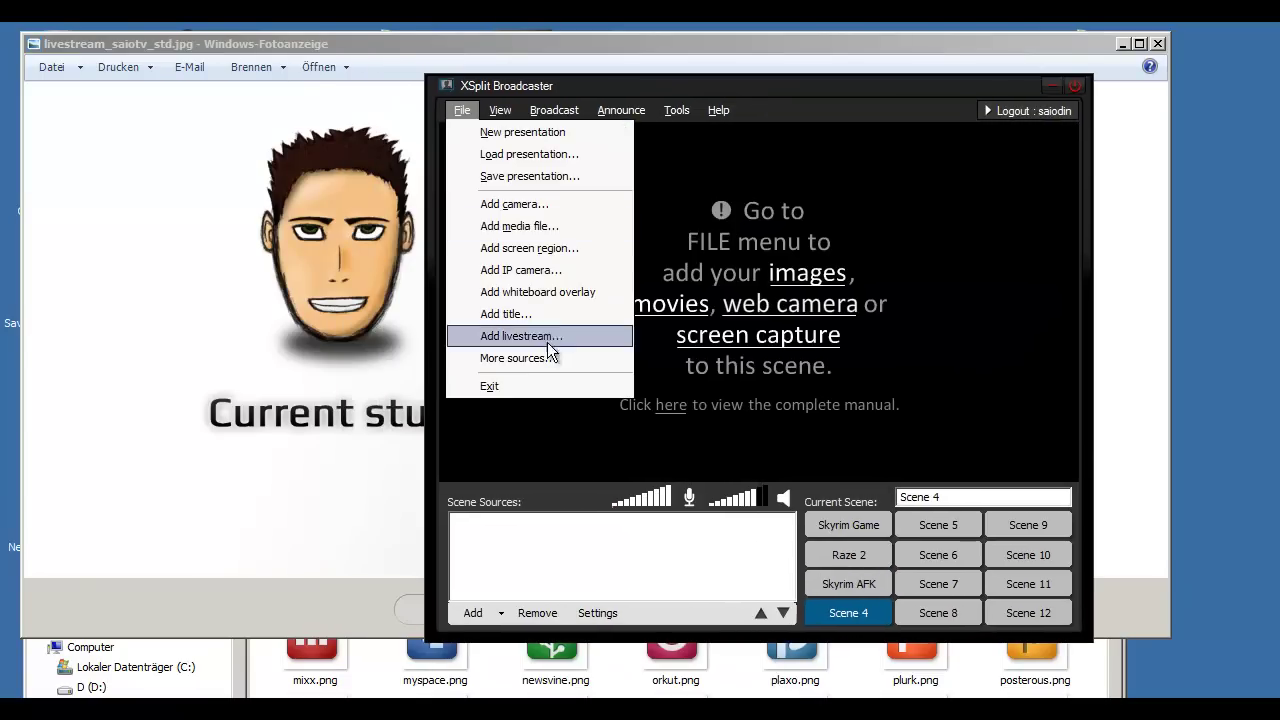
pyautogui.click(570, 225)
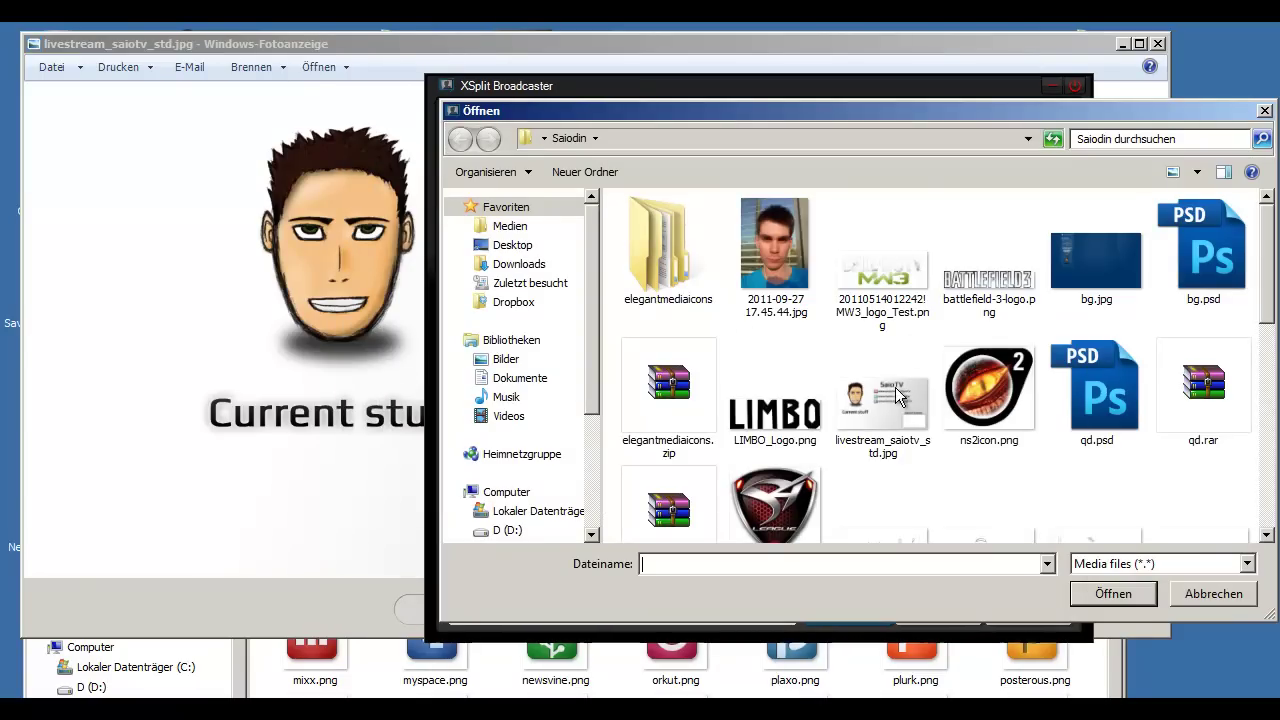
pyautogui.scroll(-1, 840, 445)
pyautogui.click(881, 459)
pyautogui.click(888, 350)
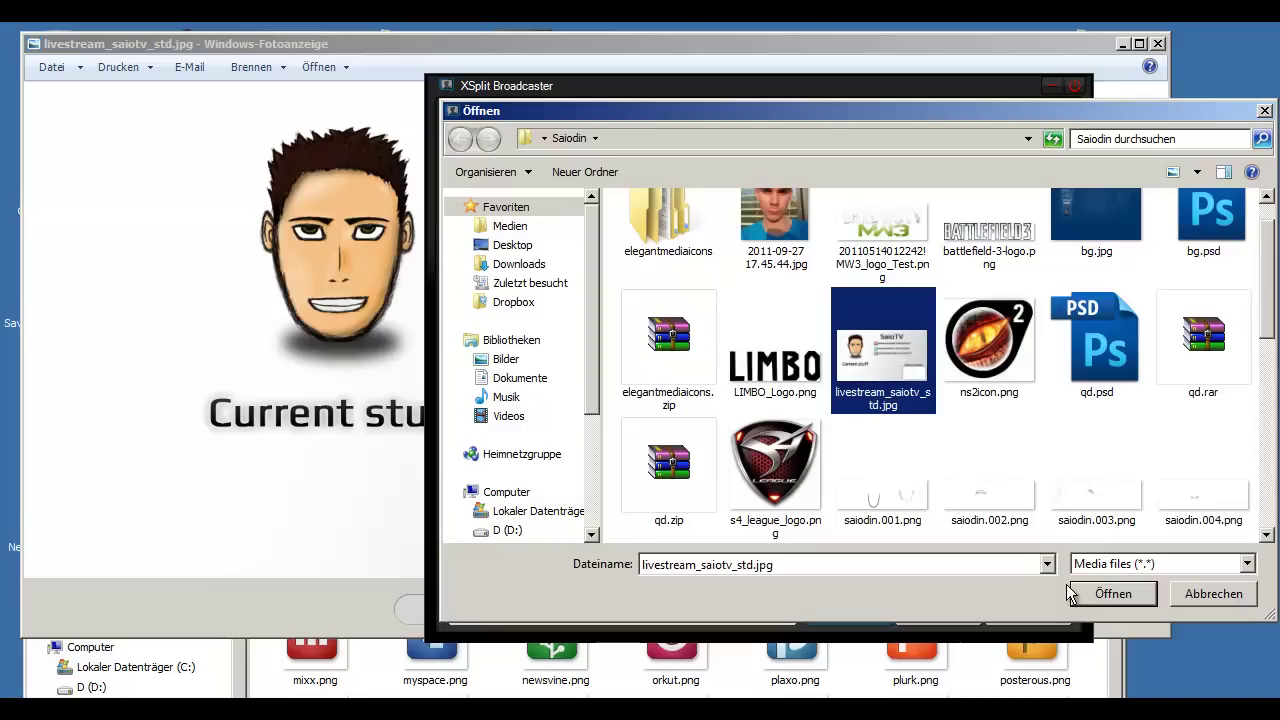
pyautogui.click(1072, 592)
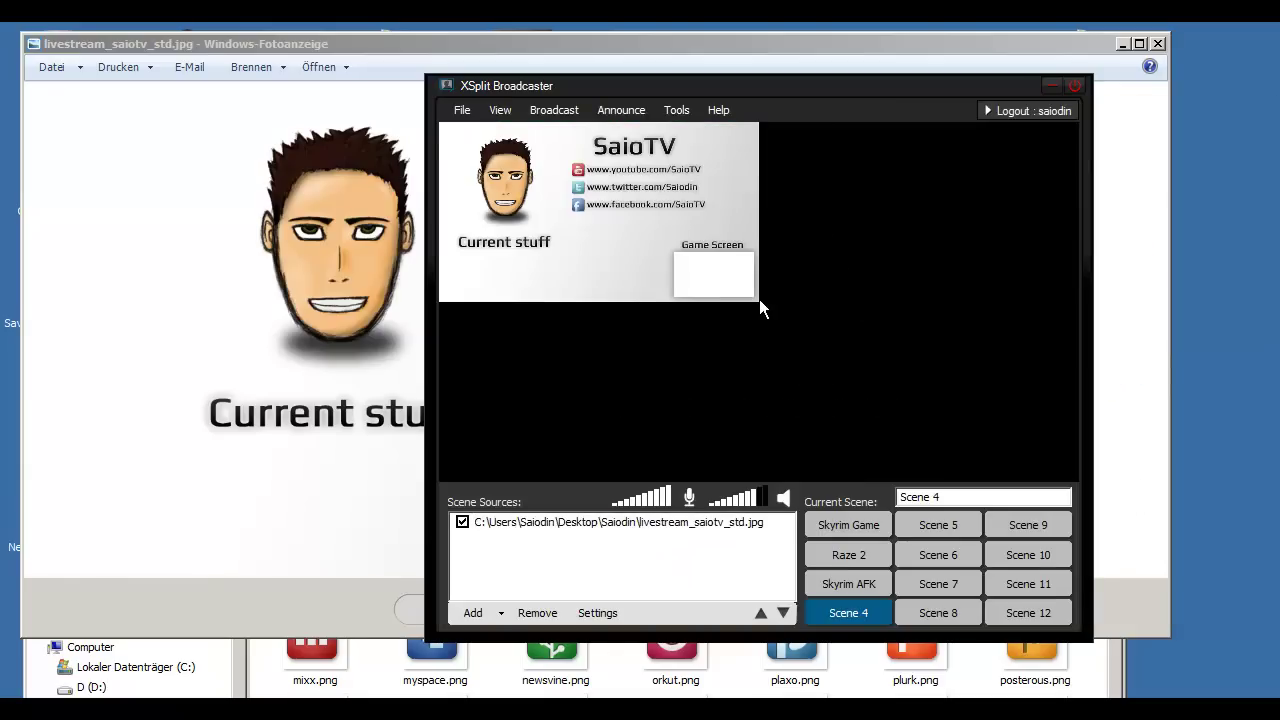
pyautogui.moveTo(759, 299); pyautogui.dragTo(1106, 509)
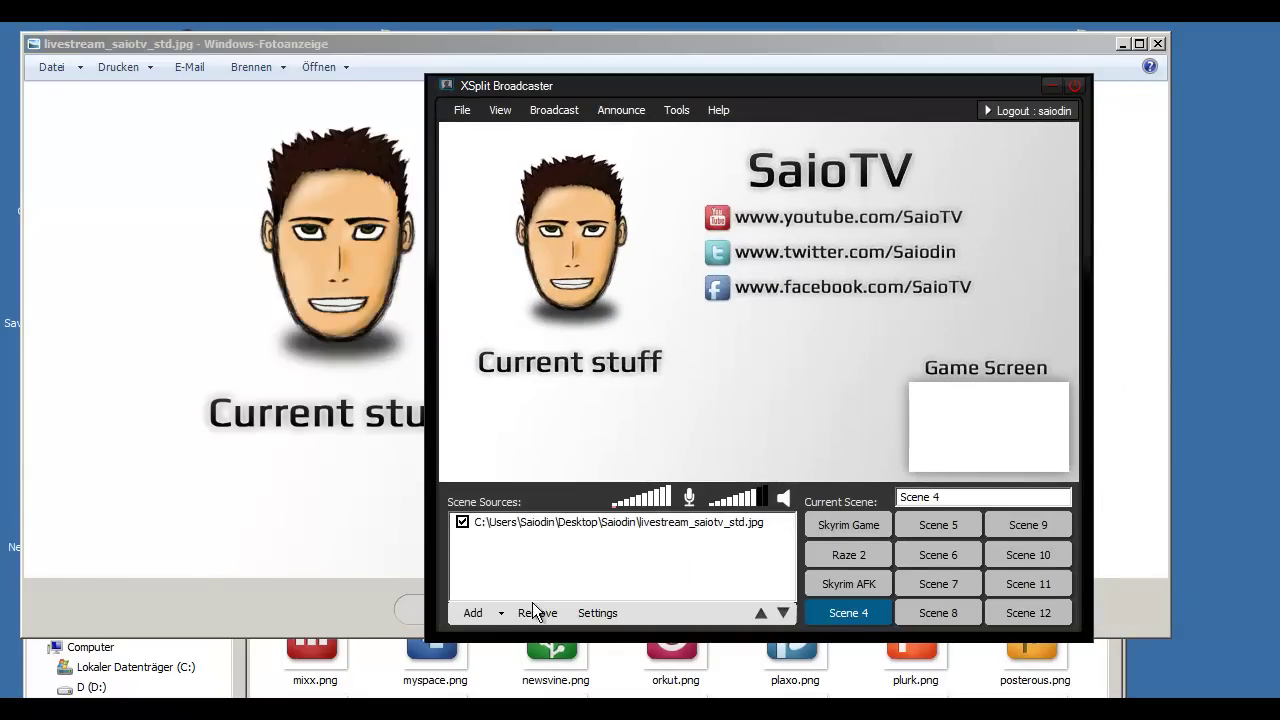
# Step: Add a 1280 x 720 screen region starting at (0, 0) to Scene 4 and move it over the Game Screen frame
pyautogui.click(490, 613)
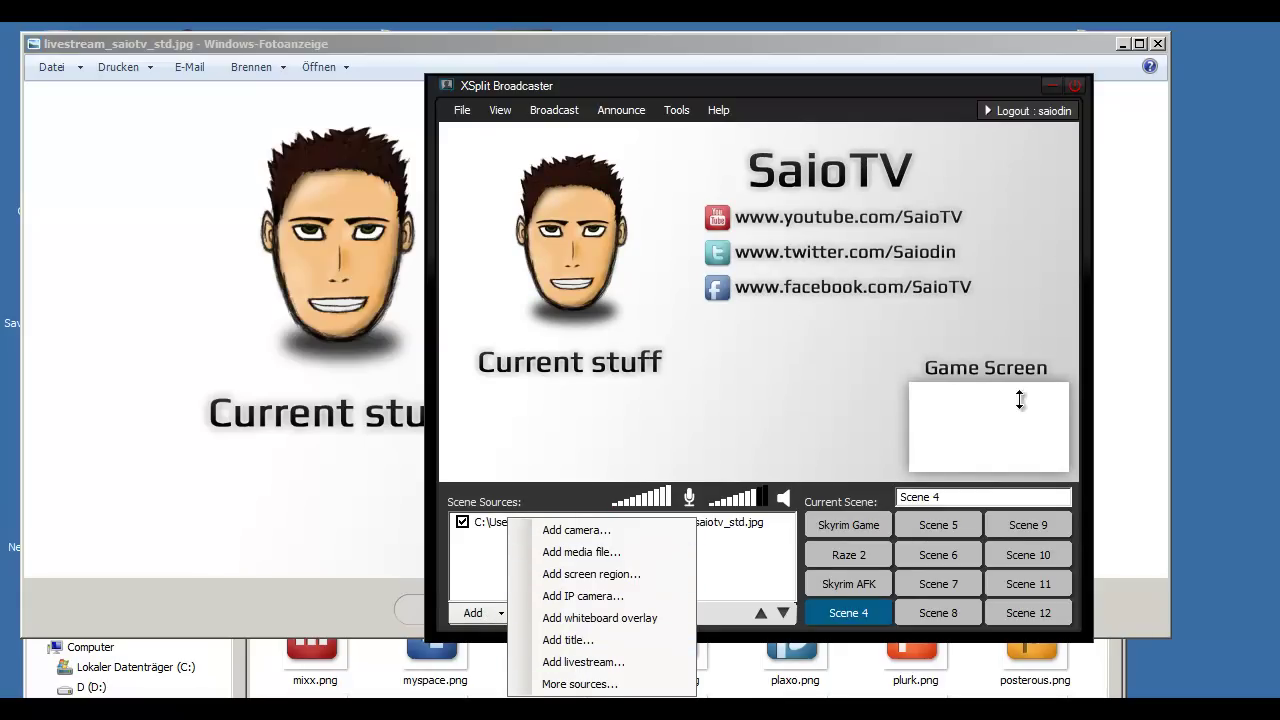
pyautogui.click(629, 576)
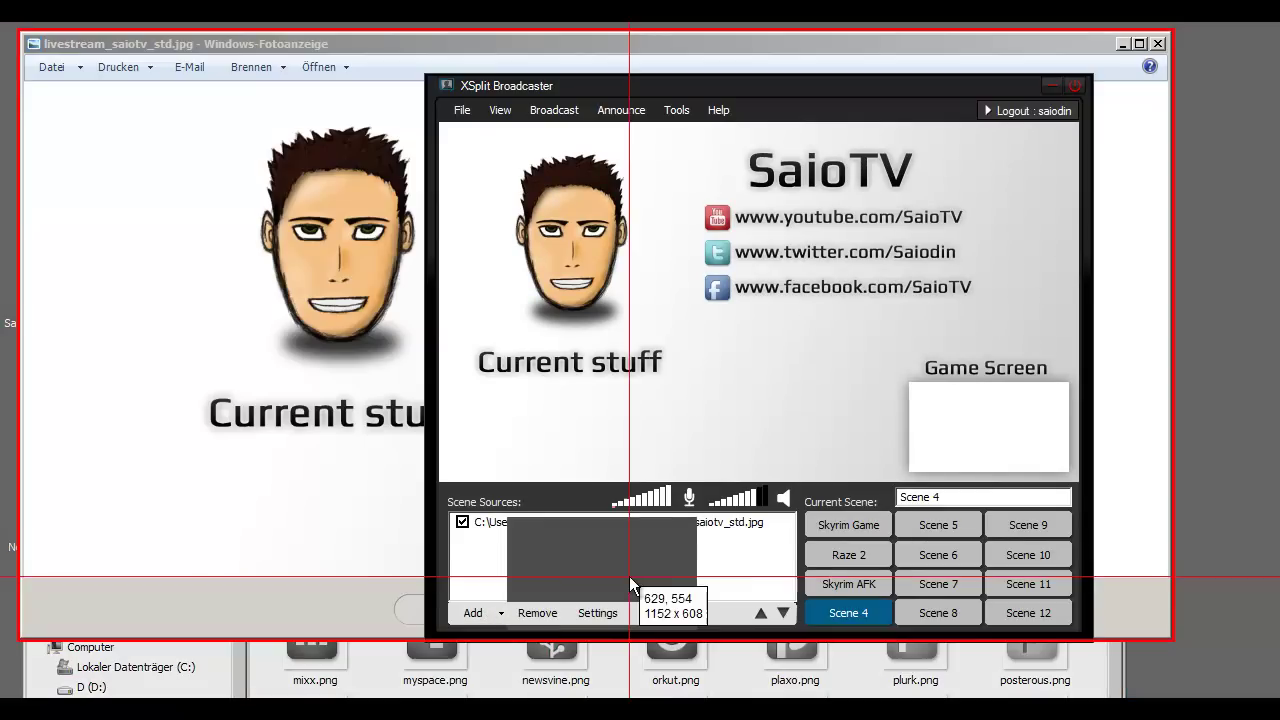
pyautogui.moveTo(0, 22); pyautogui.dragTo(1239, 694)
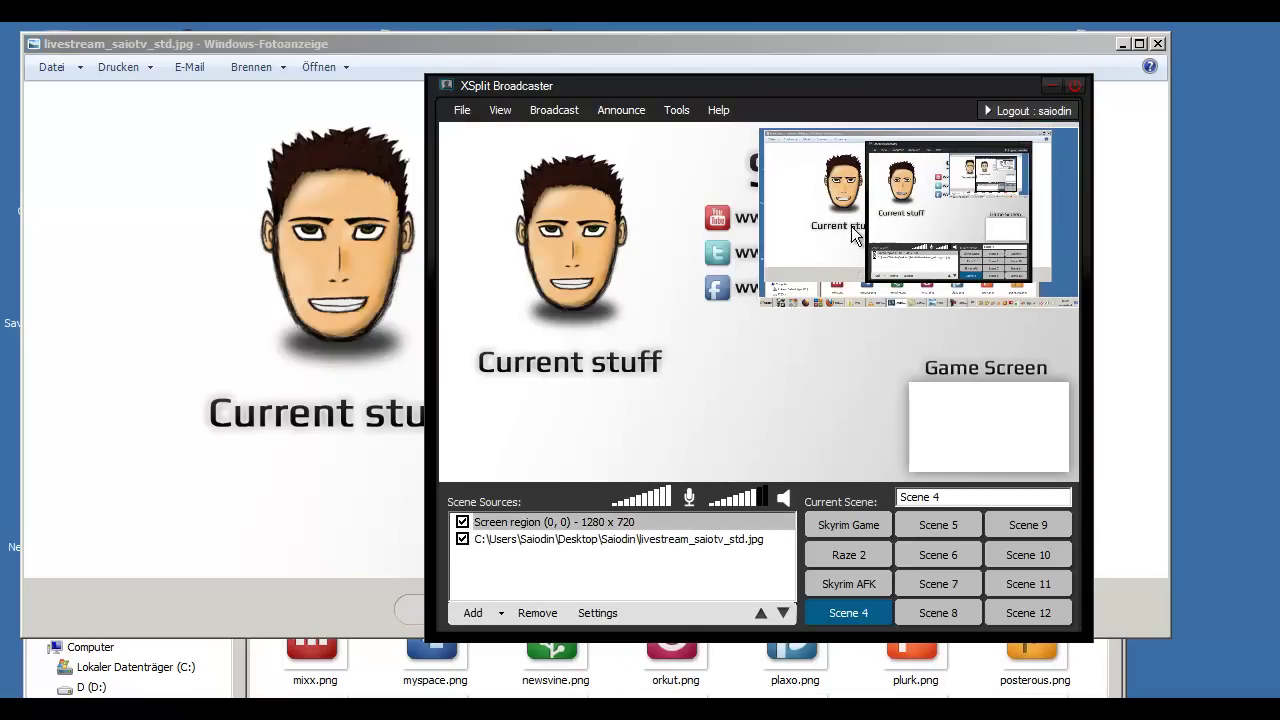
pyautogui.moveTo(852, 234); pyautogui.dragTo(853, 376)
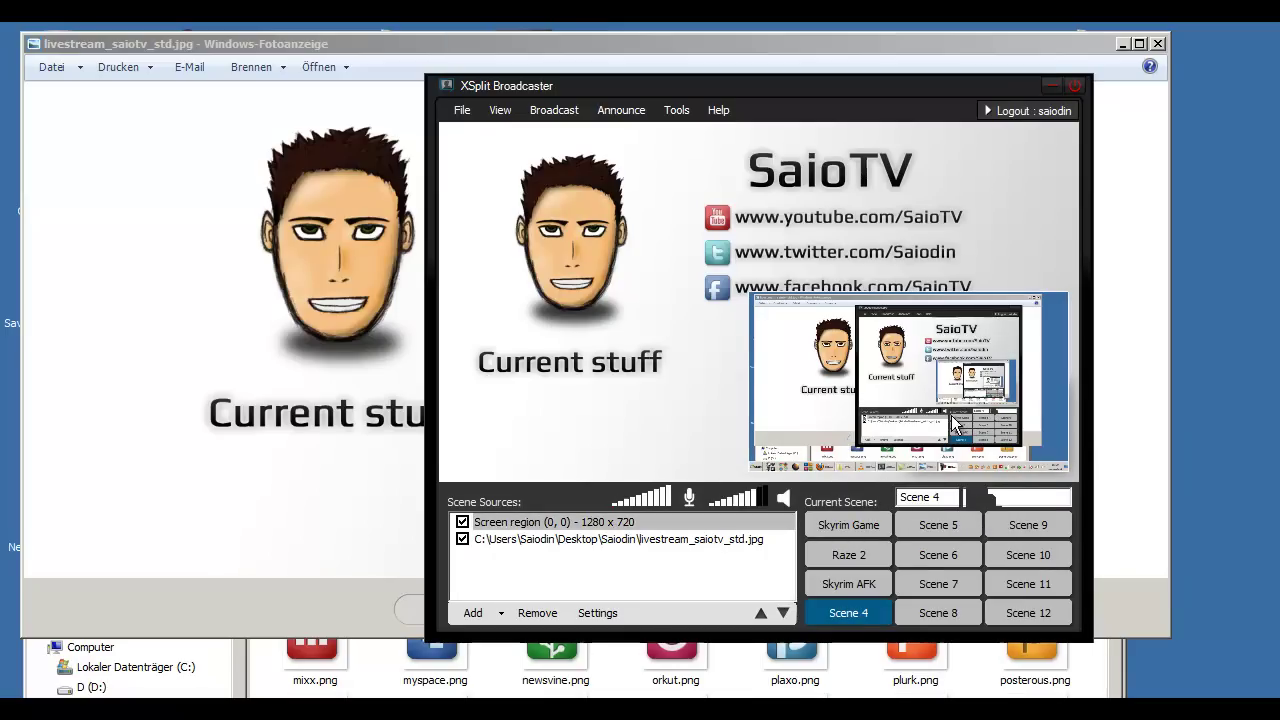
# Step: Shrink the screen region source so that it fits exactly inside the background's Game Screen frame
pyautogui.moveTo(818, 92); pyautogui.dragTo(757, 76)
pyautogui.click(839, 335)
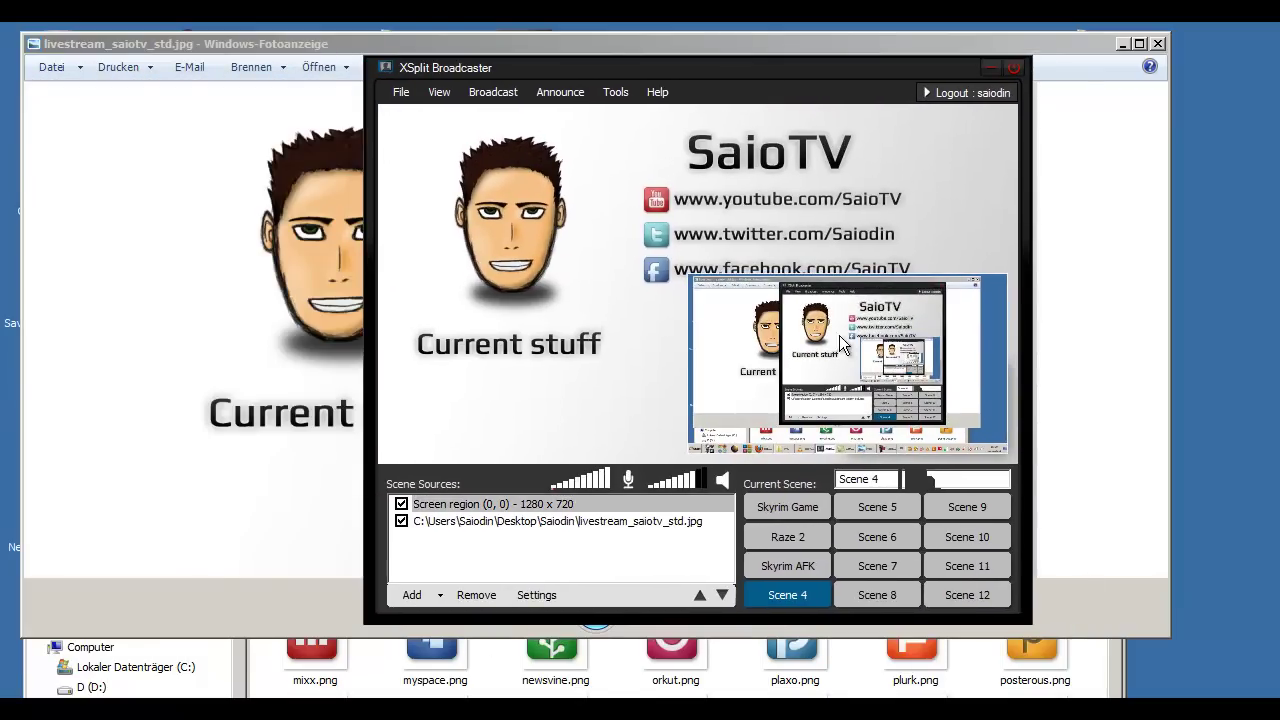
pyautogui.moveTo(687, 274); pyautogui.dragTo(850, 371)
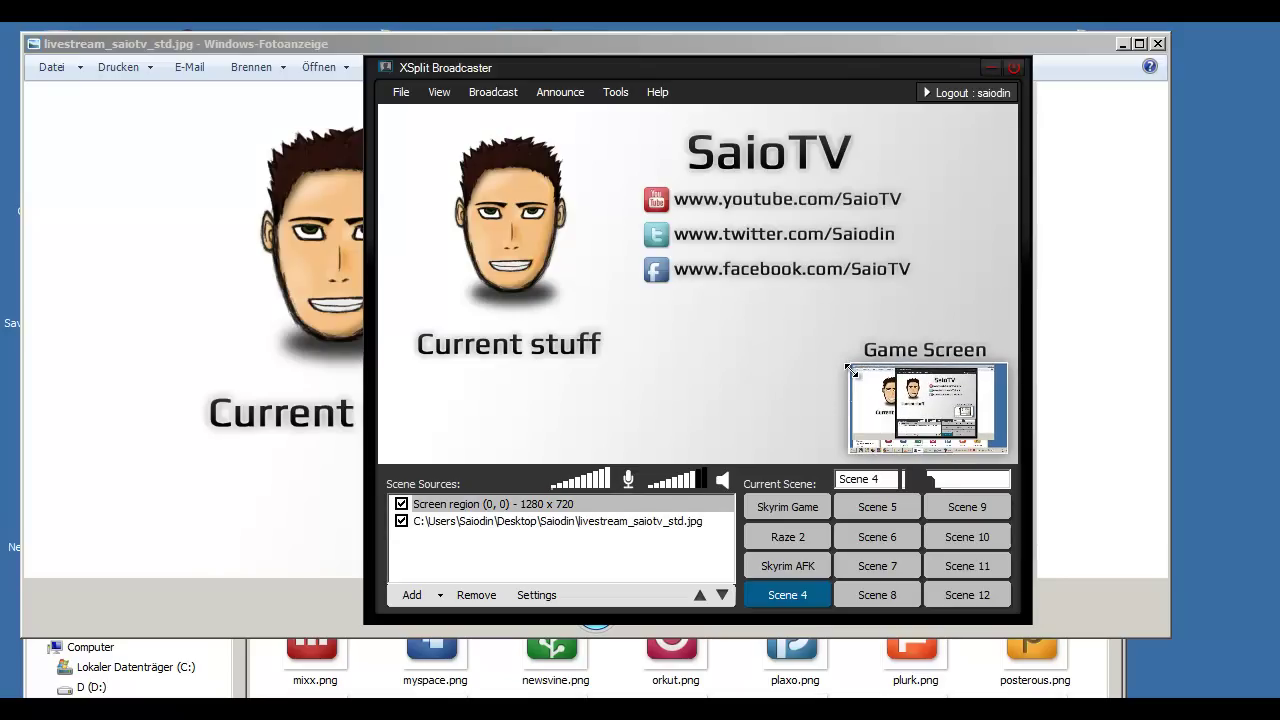
pyautogui.click(812, 389)
pyautogui.click(850, 368)
pyautogui.moveTo(850, 368); pyautogui.dragTo(845, 368)
pyautogui.click(790, 405)
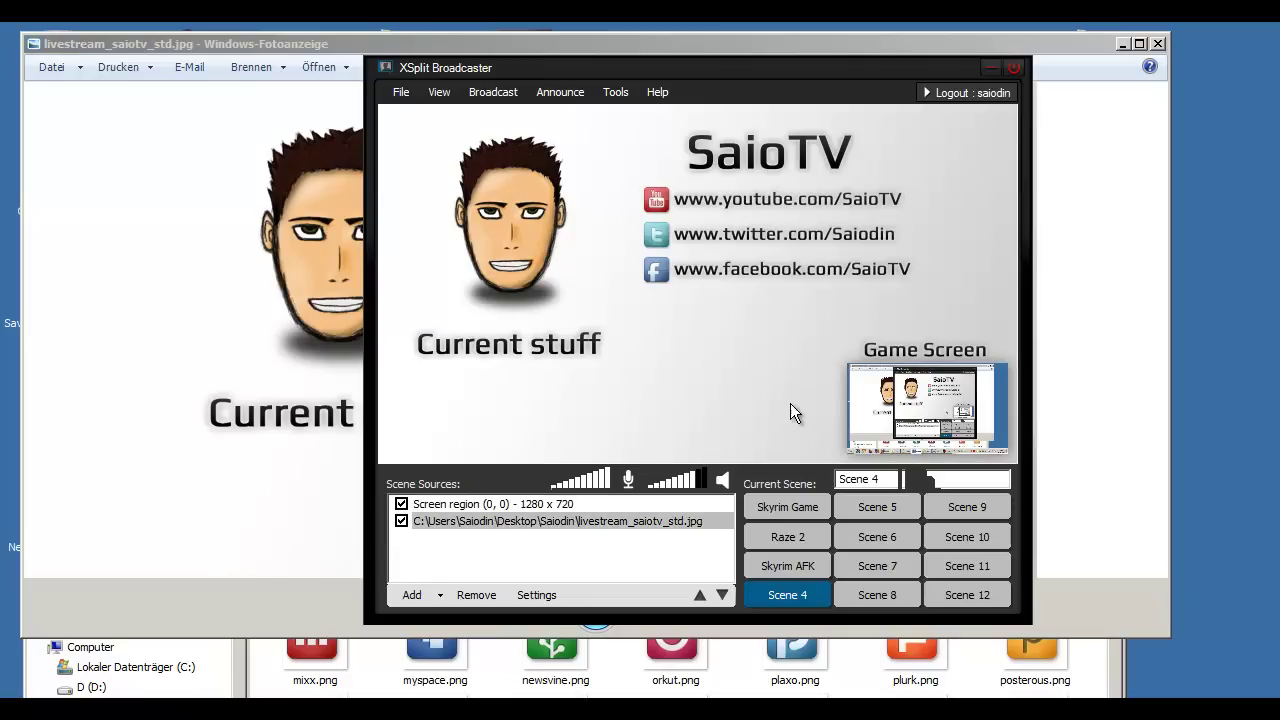
pyautogui.click(690, 538)
pyautogui.click(798, 409)
pyautogui.click(830, 402)
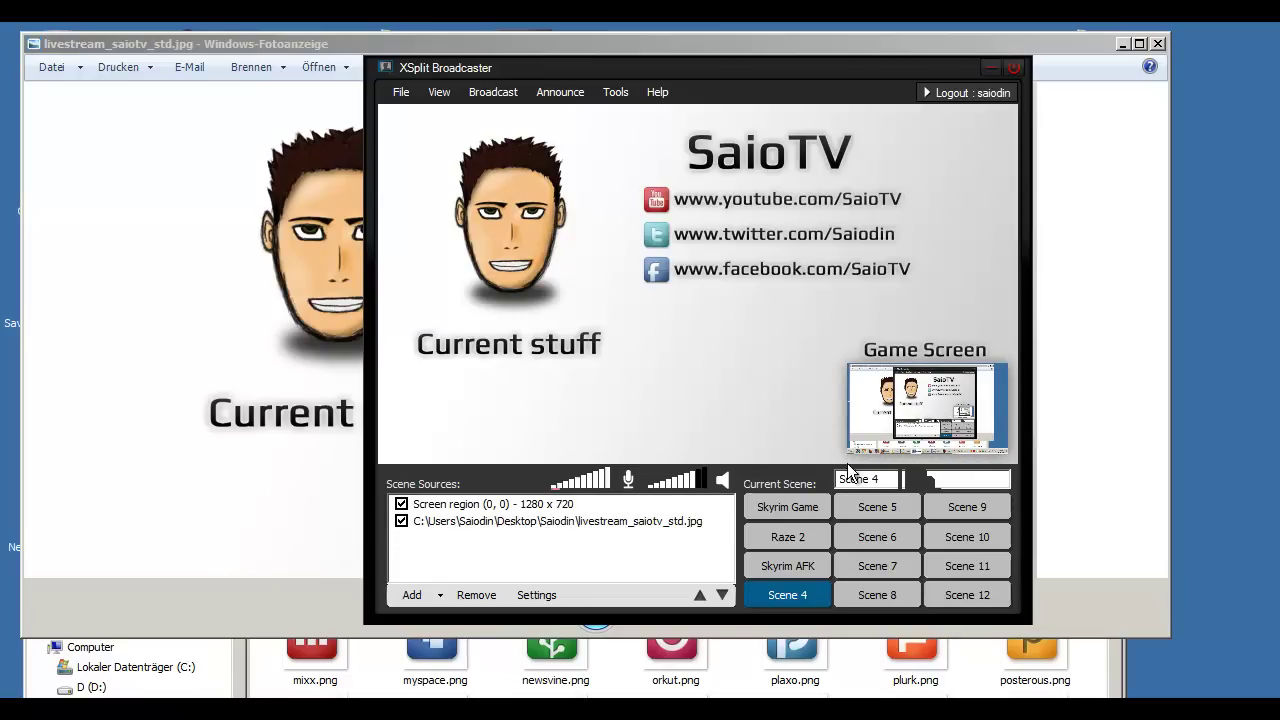
# Step: Add a title source to Scene 4 with the text "- Playing Skyrim"
pyautogui.click(847, 462)
pyautogui.click(435, 596)
pyautogui.click(555, 635)
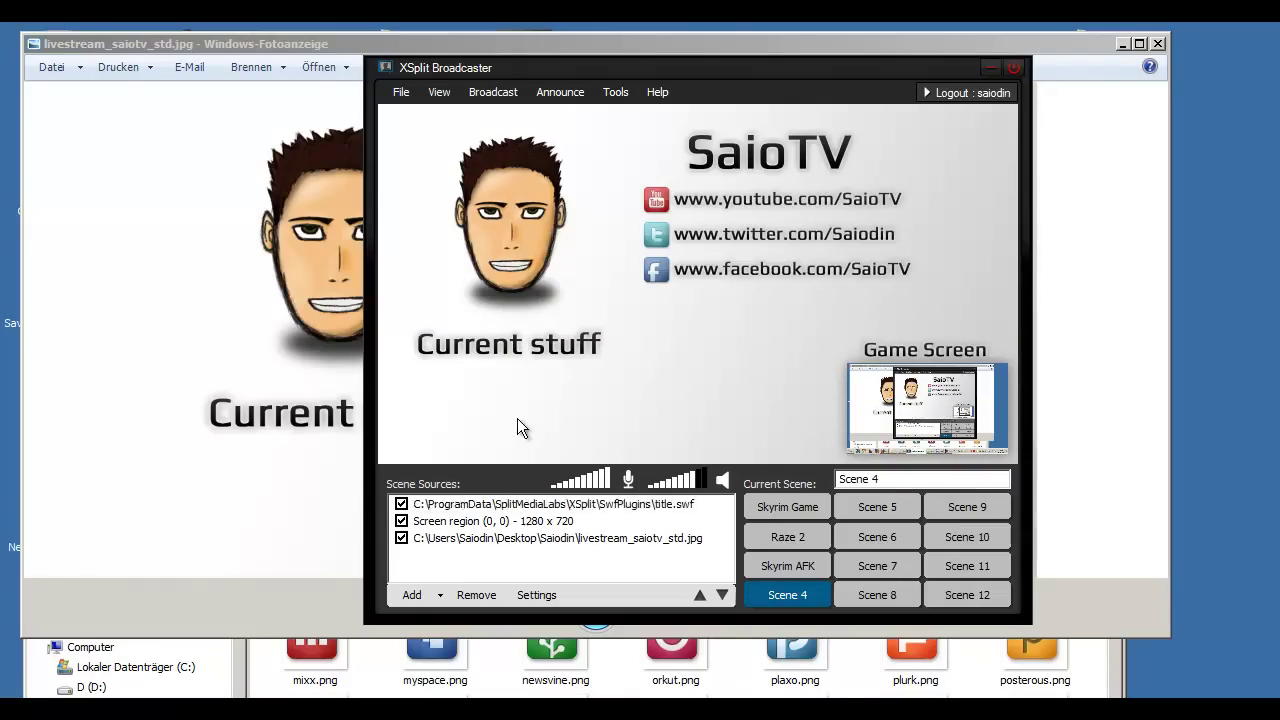
# Step: Resize the "- Playing Skyrim" title and place it directly below the Current stuff heading
pyautogui.moveTo(488, 352); pyautogui.dragTo(560, 258)
pyautogui.moveTo(769, 370); pyautogui.dragTo(924, 227)
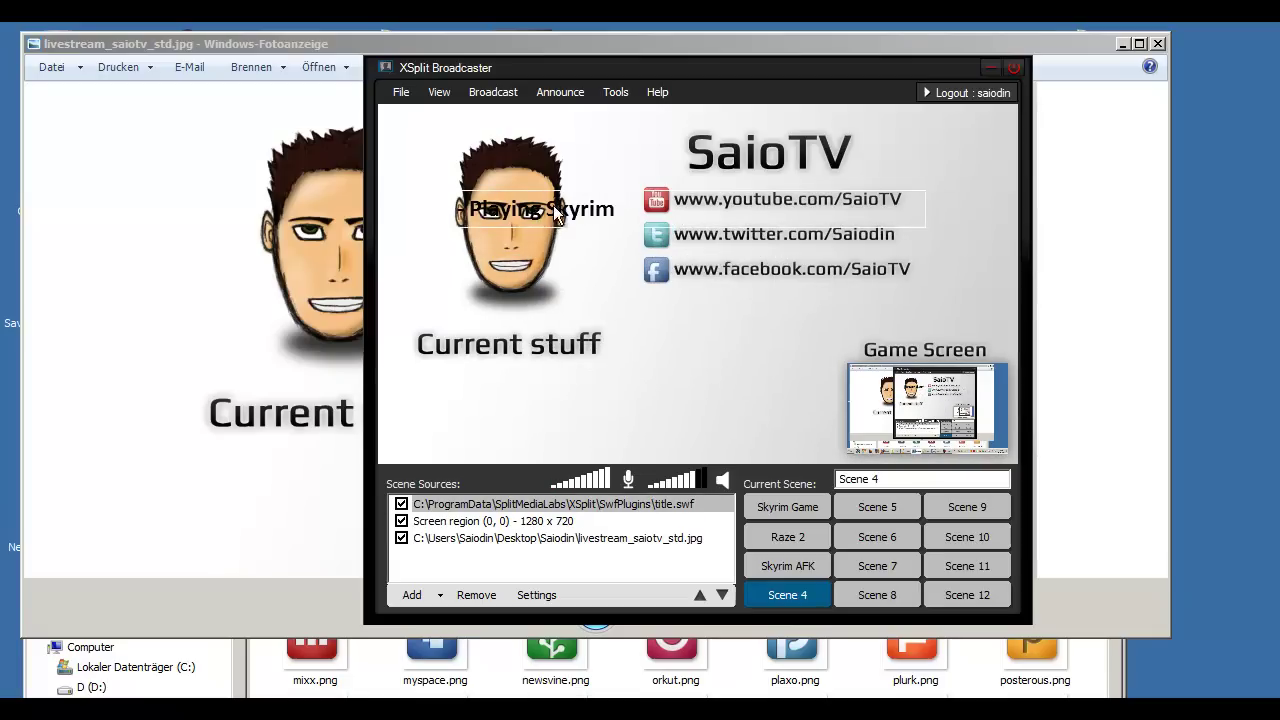
pyautogui.moveTo(571, 208); pyautogui.dragTo(546, 393)
pyautogui.click(929, 412)
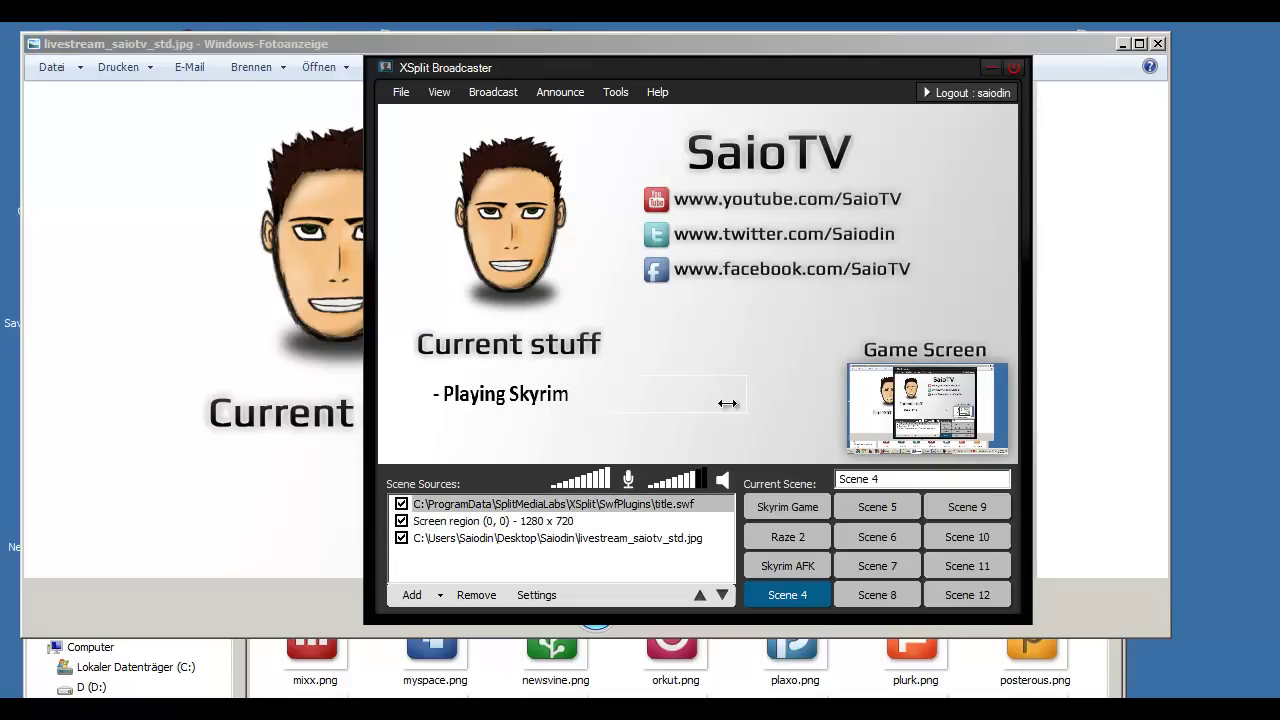
# Step: Narrow the "- Playing Skyrim" title and move it up closer beneath the Current stuff heading
pyautogui.click(637, 400)
pyautogui.moveTo(637, 400); pyautogui.dragTo(617, 398)
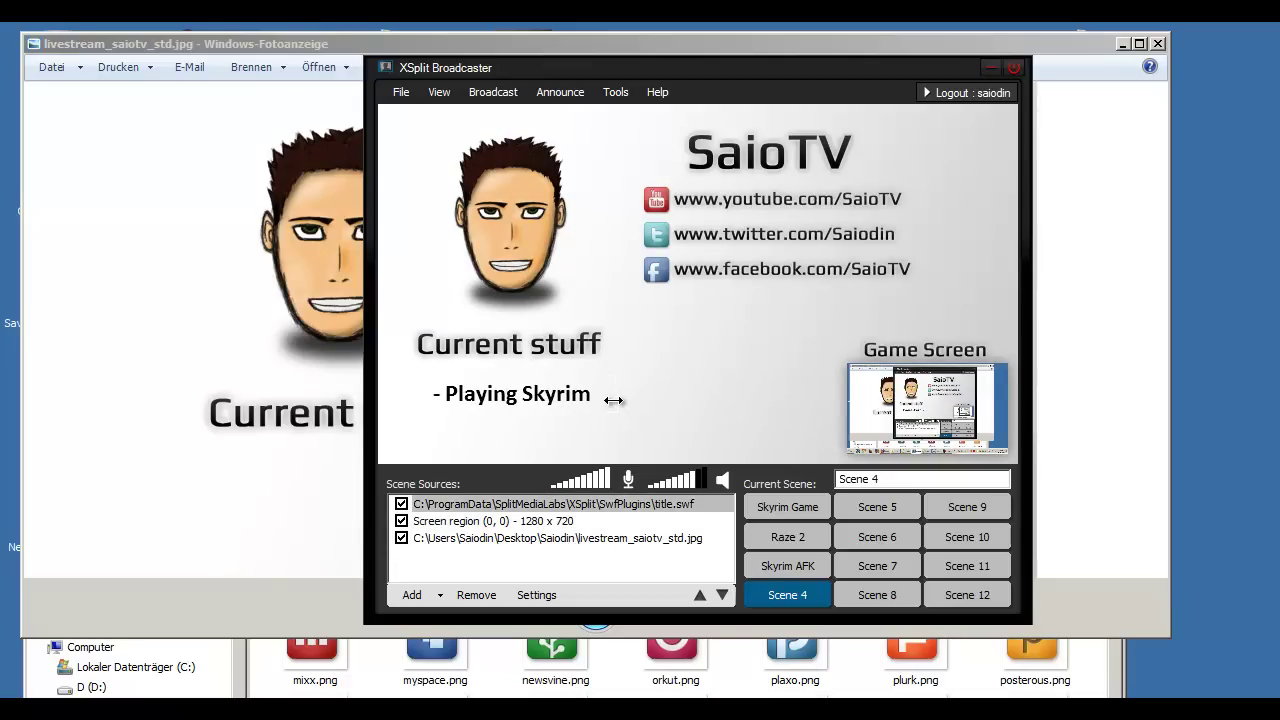
pyautogui.moveTo(450, 391)
pyautogui.mouseDown()
pyautogui.moveTo(435, 343)
pyautogui.moveTo(437, 378)
pyautogui.mouseUp()
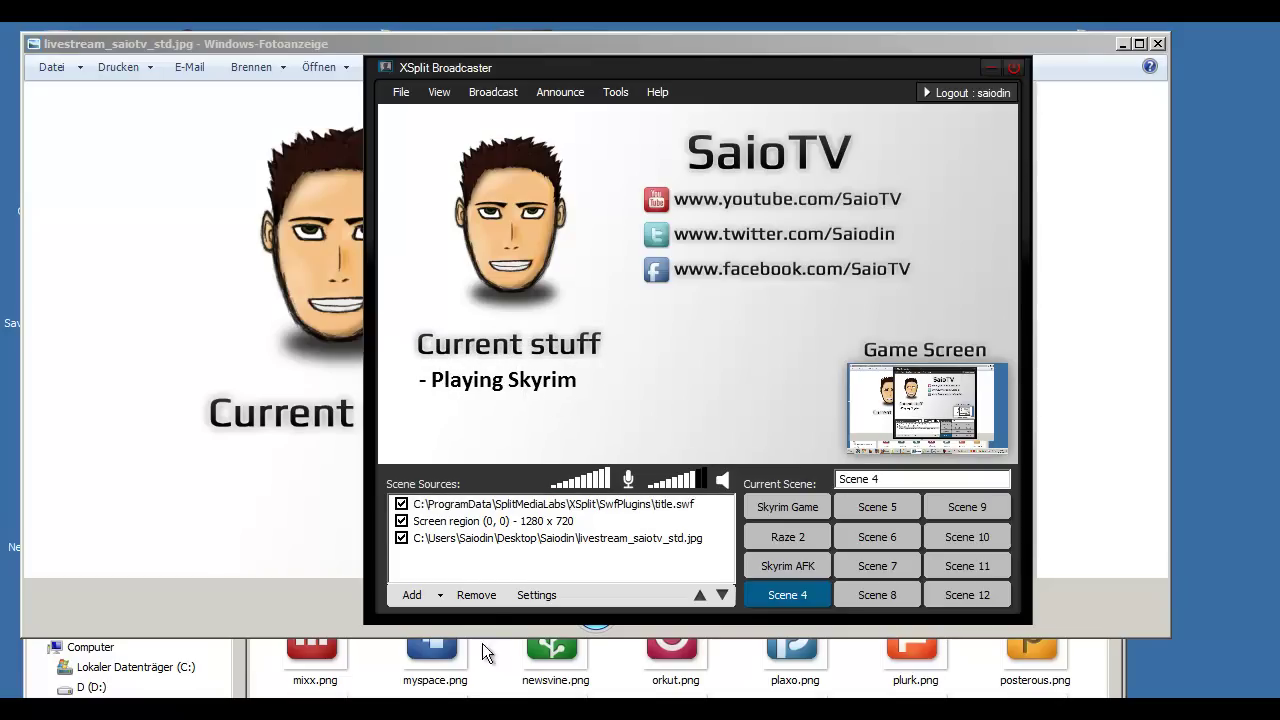
# Step: Add a second title source to Scene 4 with the scrolling text "AFK 5min"
pyautogui.click(412, 595)
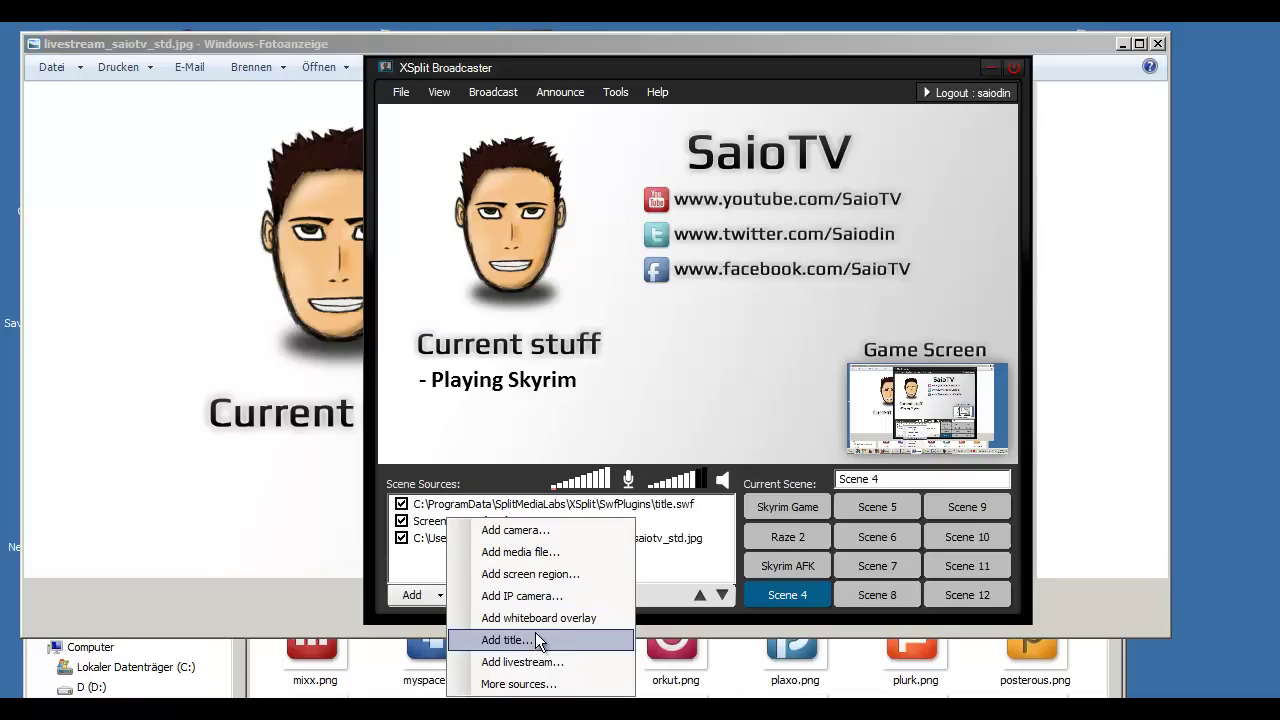
pyautogui.click(535, 633)
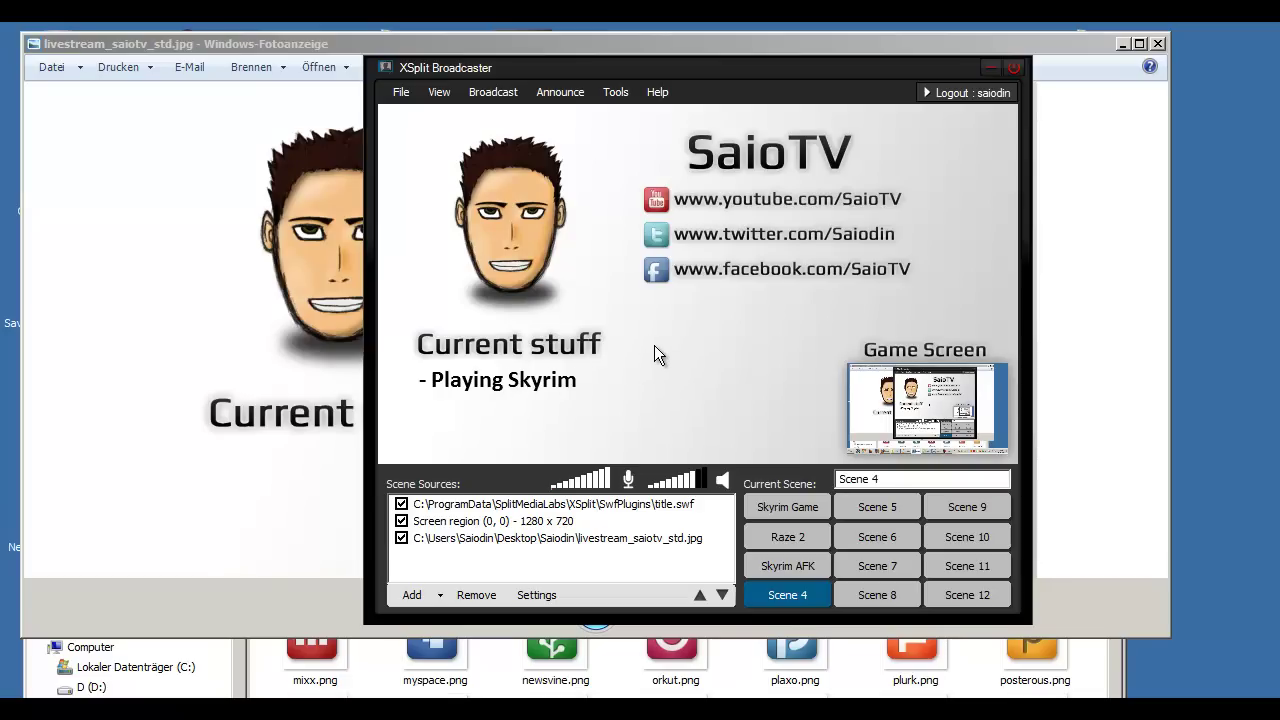
pyautogui.hotkey('ctrl', 'v')
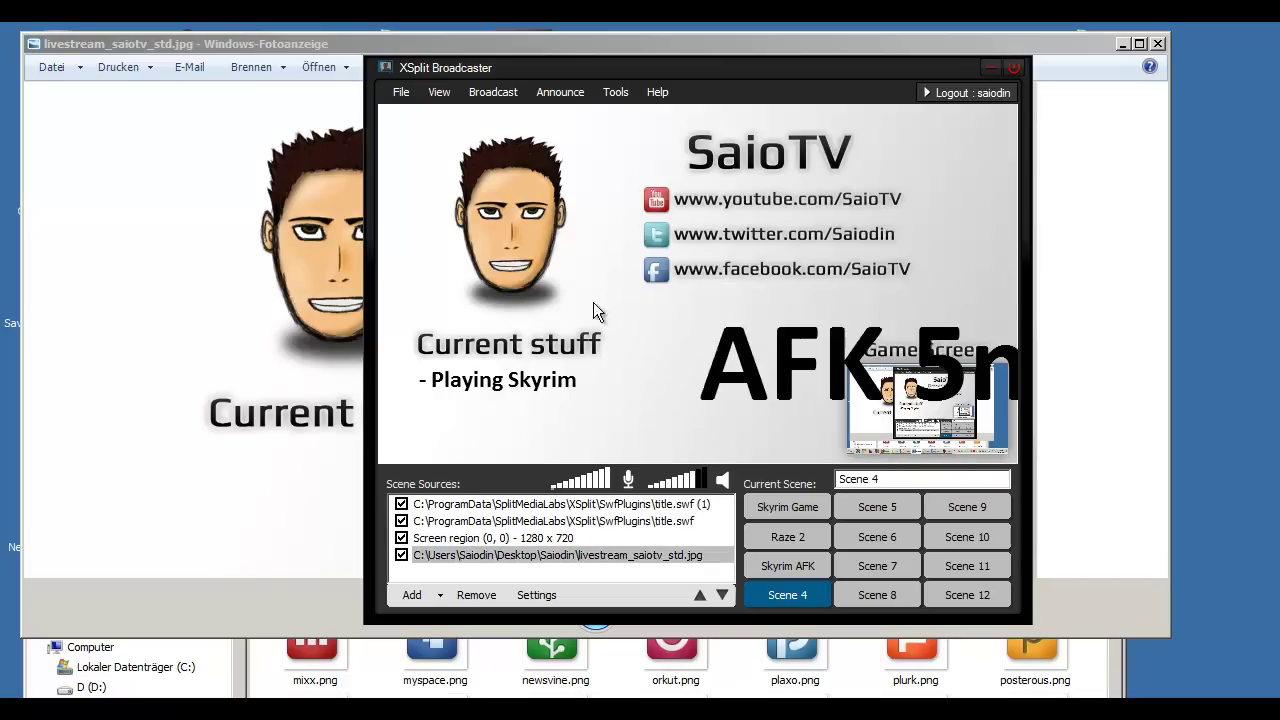
# Step: Shrink the "AFK 5min" title and place it between the Current stuff heading and the Game Screen frame
pyautogui.moveTo(826, 356); pyautogui.dragTo(551, 248)
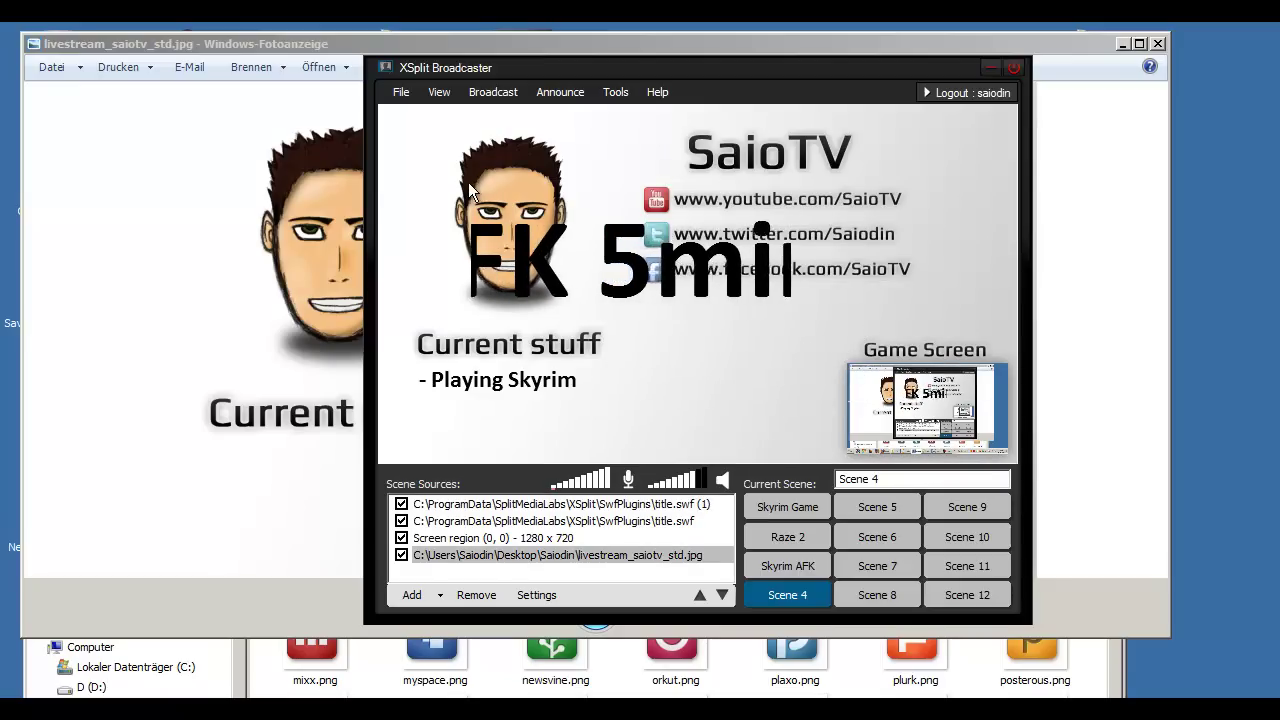
pyautogui.moveTo(470, 181); pyautogui.dragTo(576, 321)
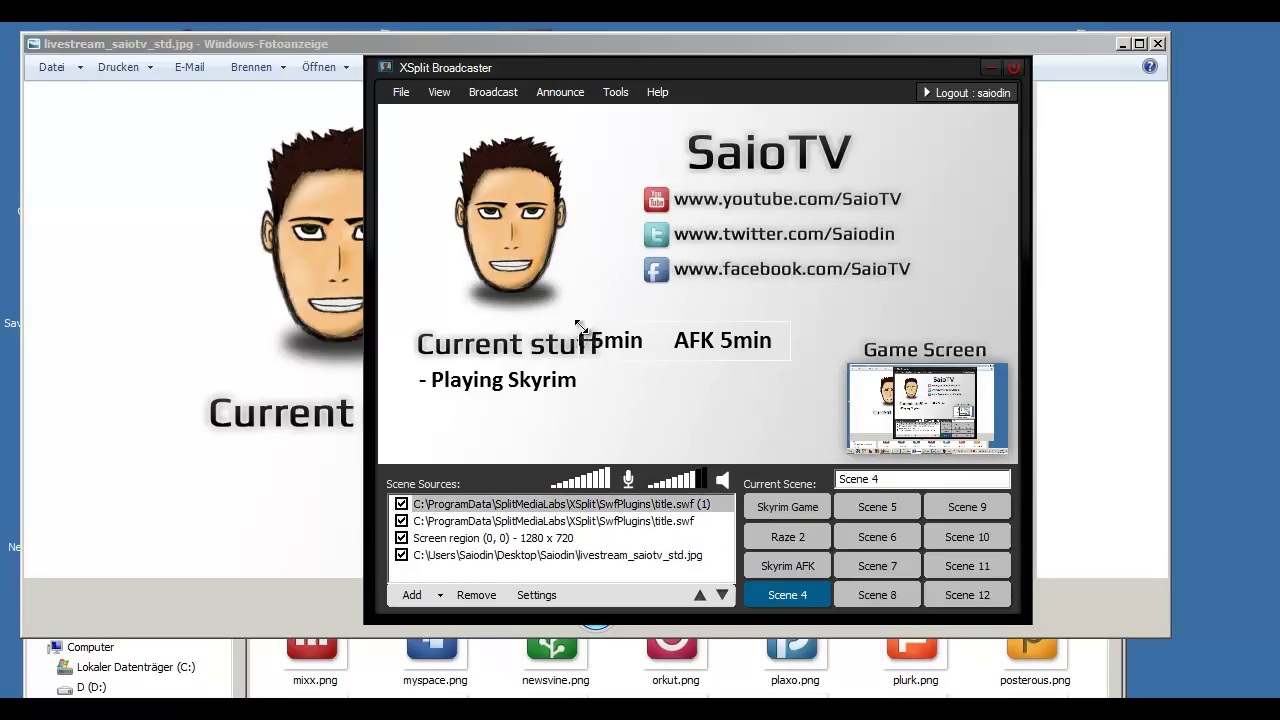
pyautogui.moveTo(705, 332); pyautogui.dragTo(765, 343)
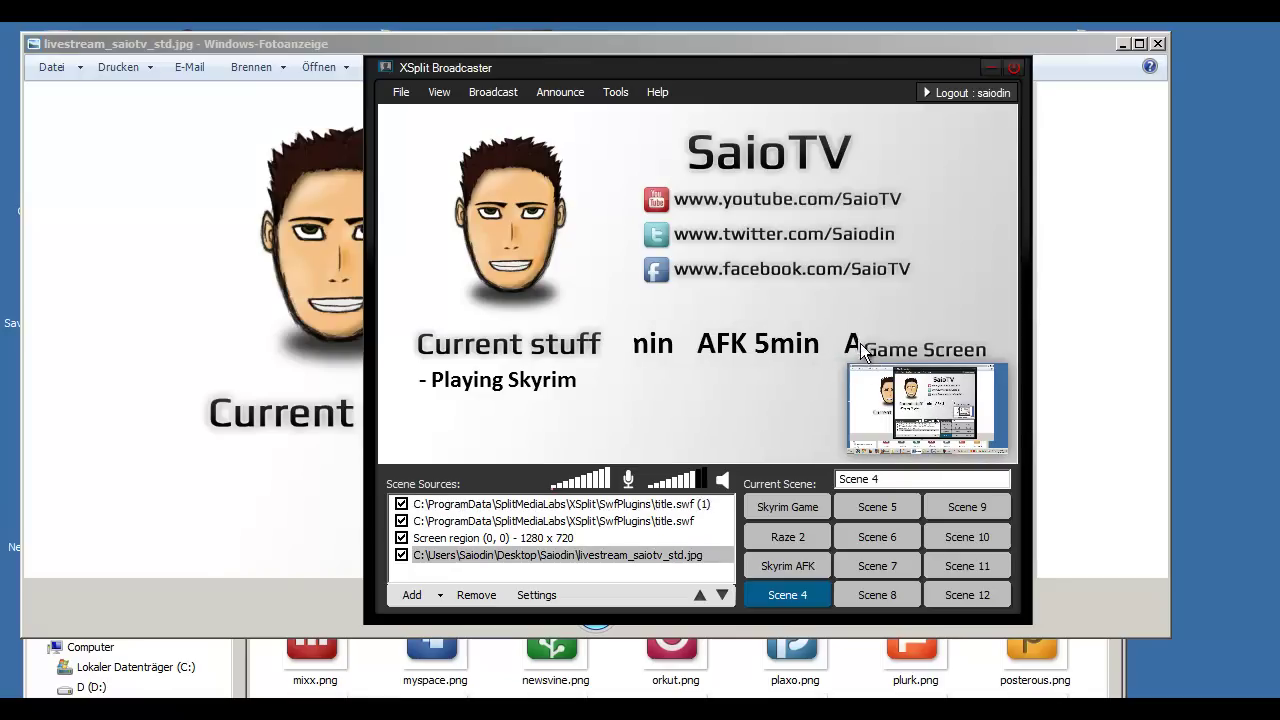
pyautogui.moveTo(857, 346); pyautogui.dragTo(775, 353)
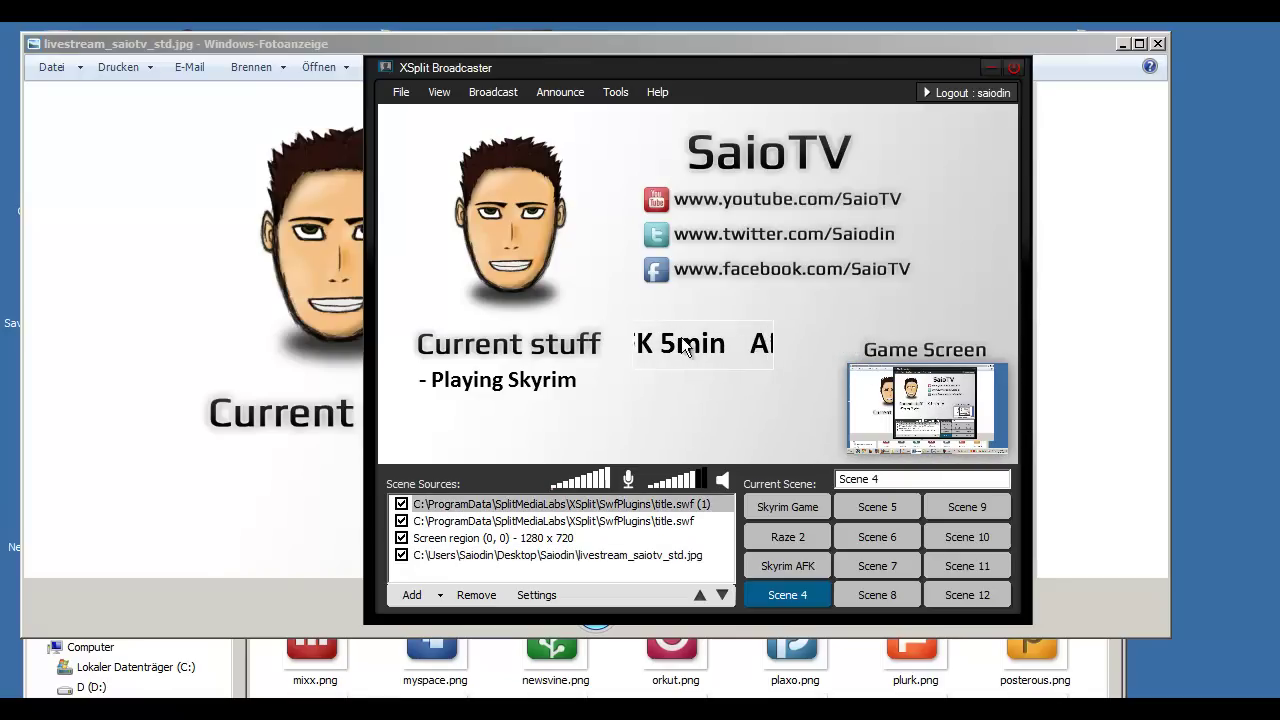
pyautogui.moveTo(685, 339); pyautogui.dragTo(679, 344)
pyautogui.click(494, 341)
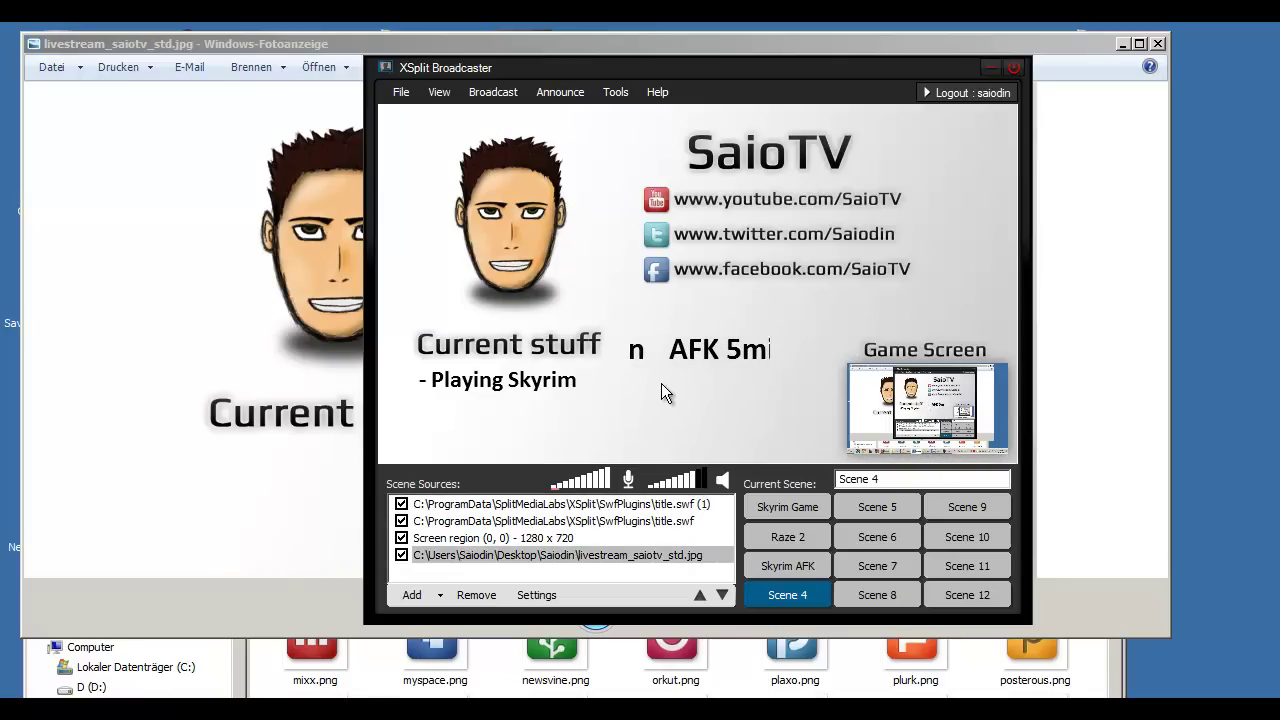
# Step: Adjust the width of the "AFK 5min" title and align it level with the Current stuff heading
pyautogui.click(675, 355)
pyautogui.click(778, 372)
pyautogui.moveTo(767, 371); pyautogui.dragTo(816, 362)
pyautogui.moveTo(709, 347); pyautogui.dragTo(723, 350)
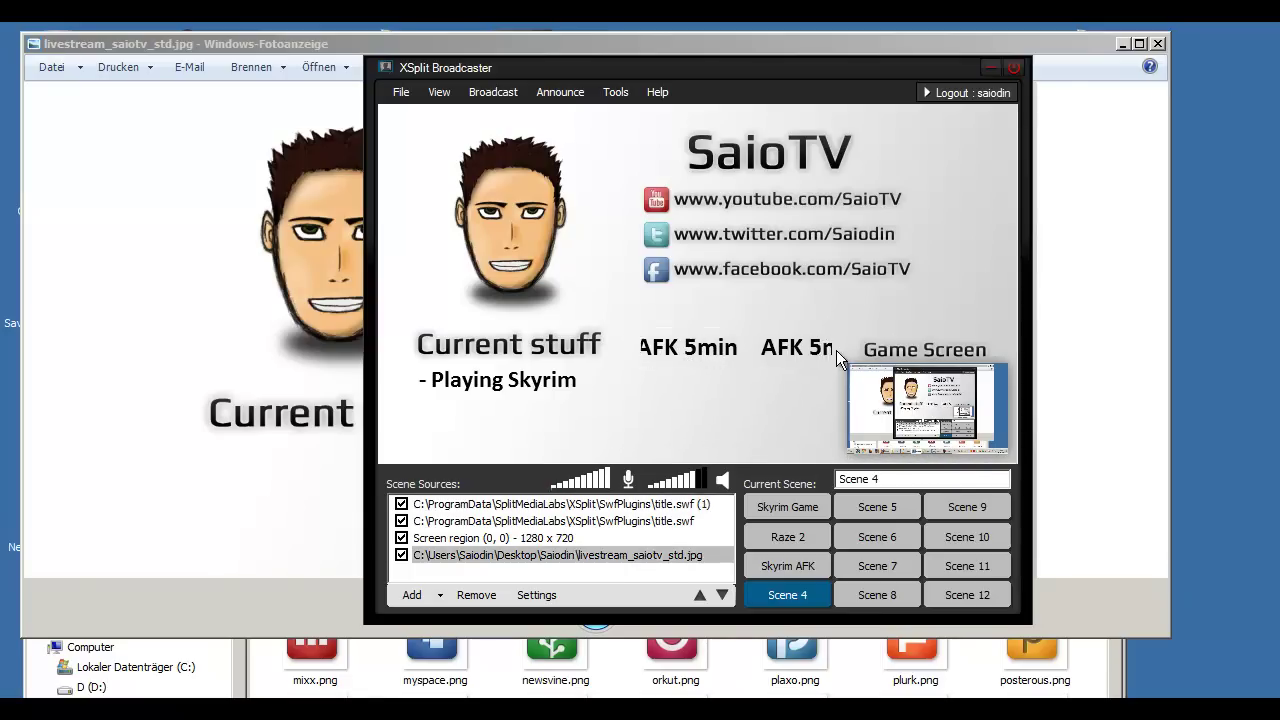
pyautogui.moveTo(829, 348); pyautogui.dragTo(757, 351)
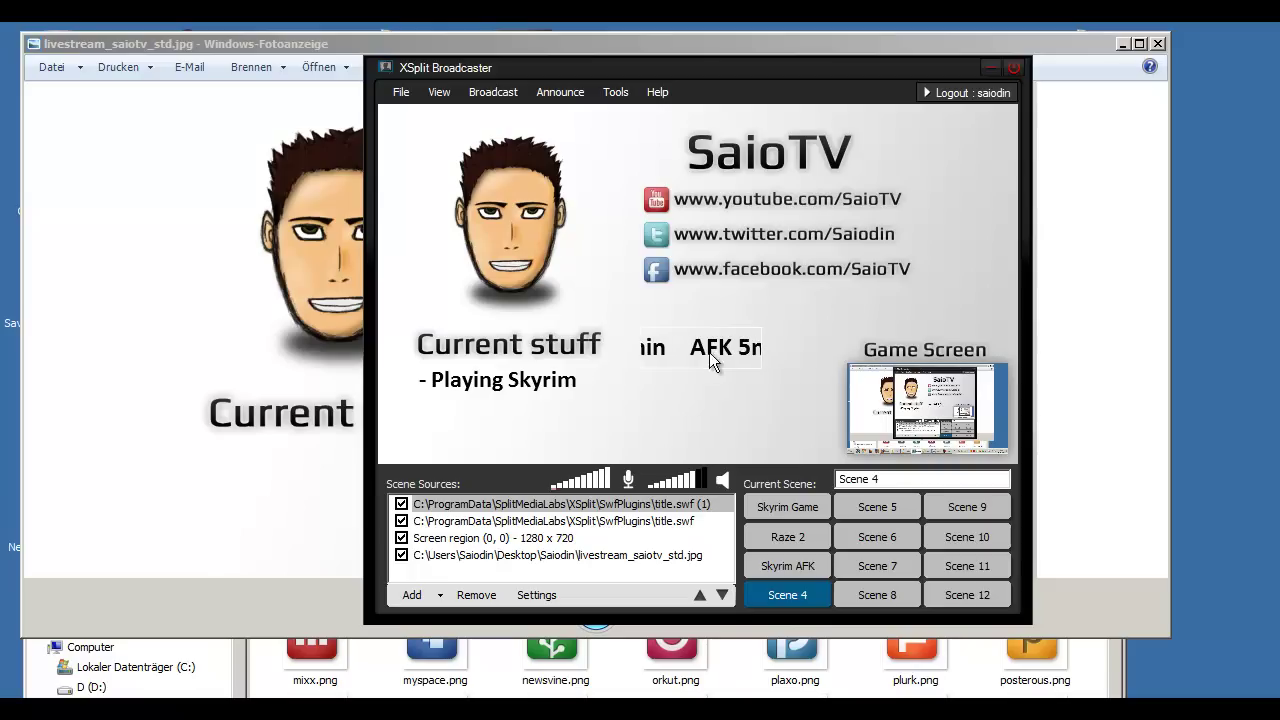
pyautogui.moveTo(673, 347); pyautogui.dragTo(666, 344)
pyautogui.click(674, 388)
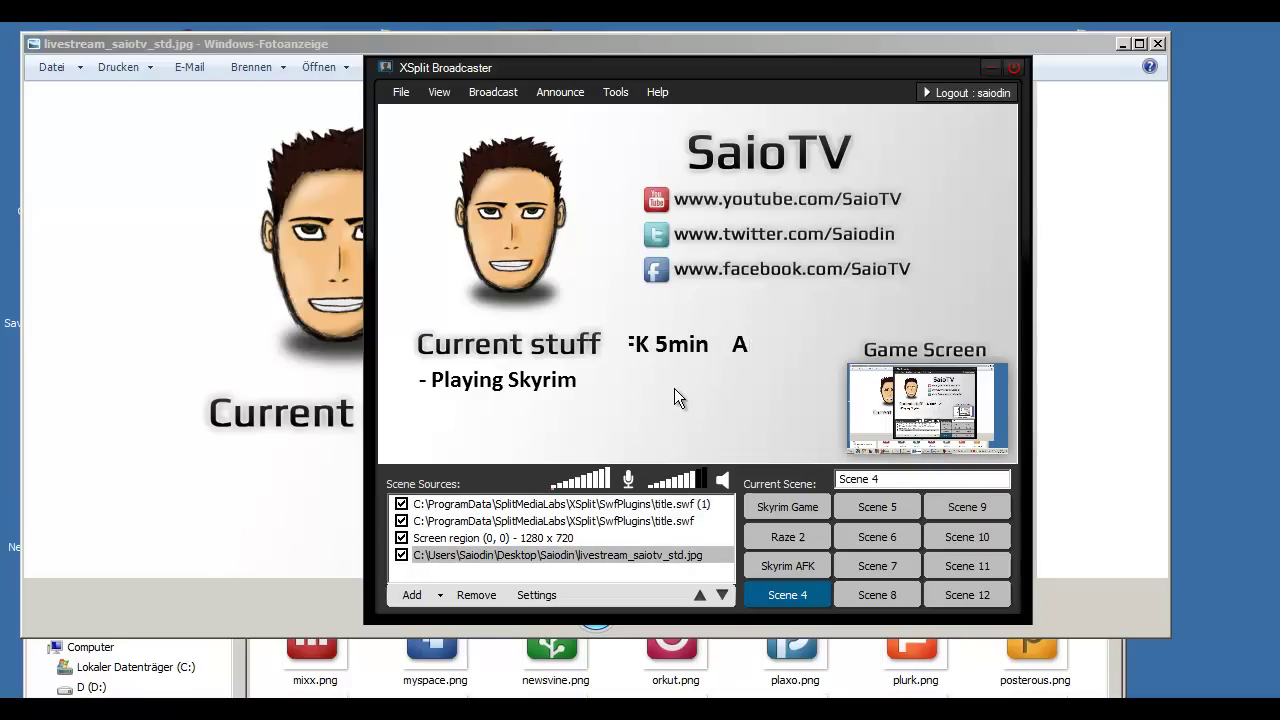
# Step: Widen the "AFK 5min" title until it fills the gap between the Current stuff heading and the Game Screen frame
pyautogui.click(832, 442)
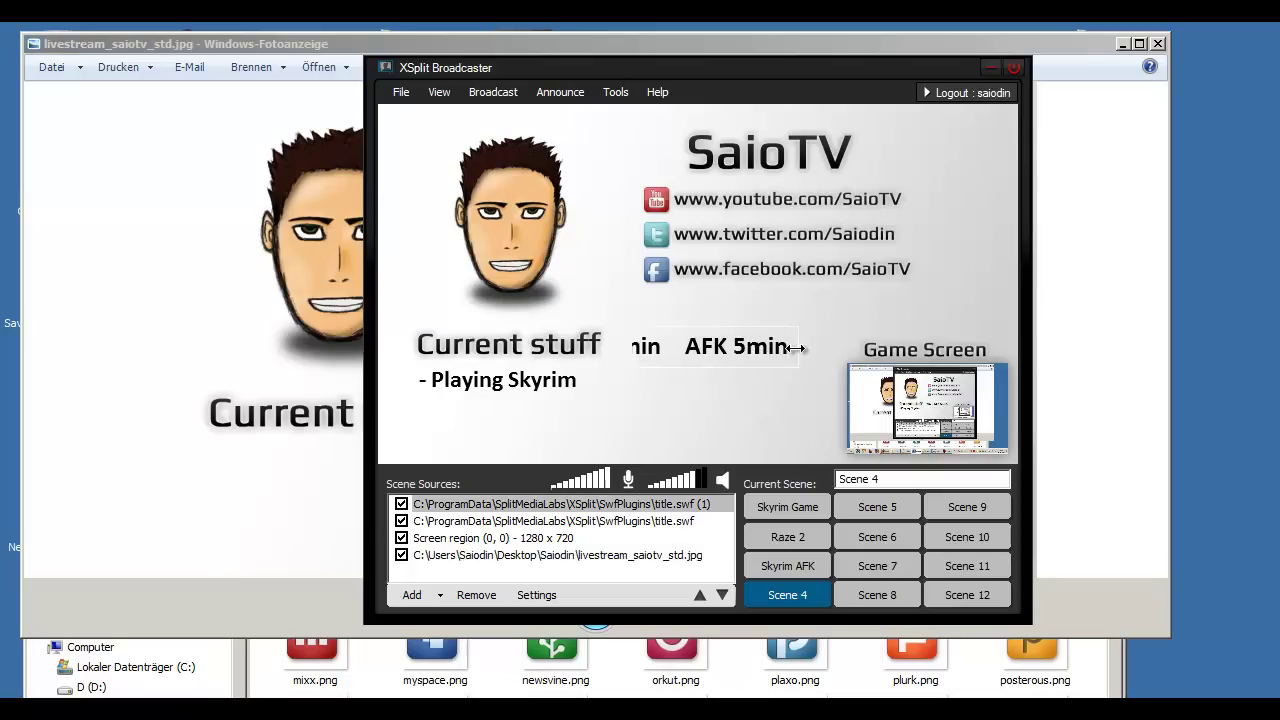
pyautogui.moveTo(795, 347); pyautogui.dragTo(827, 348)
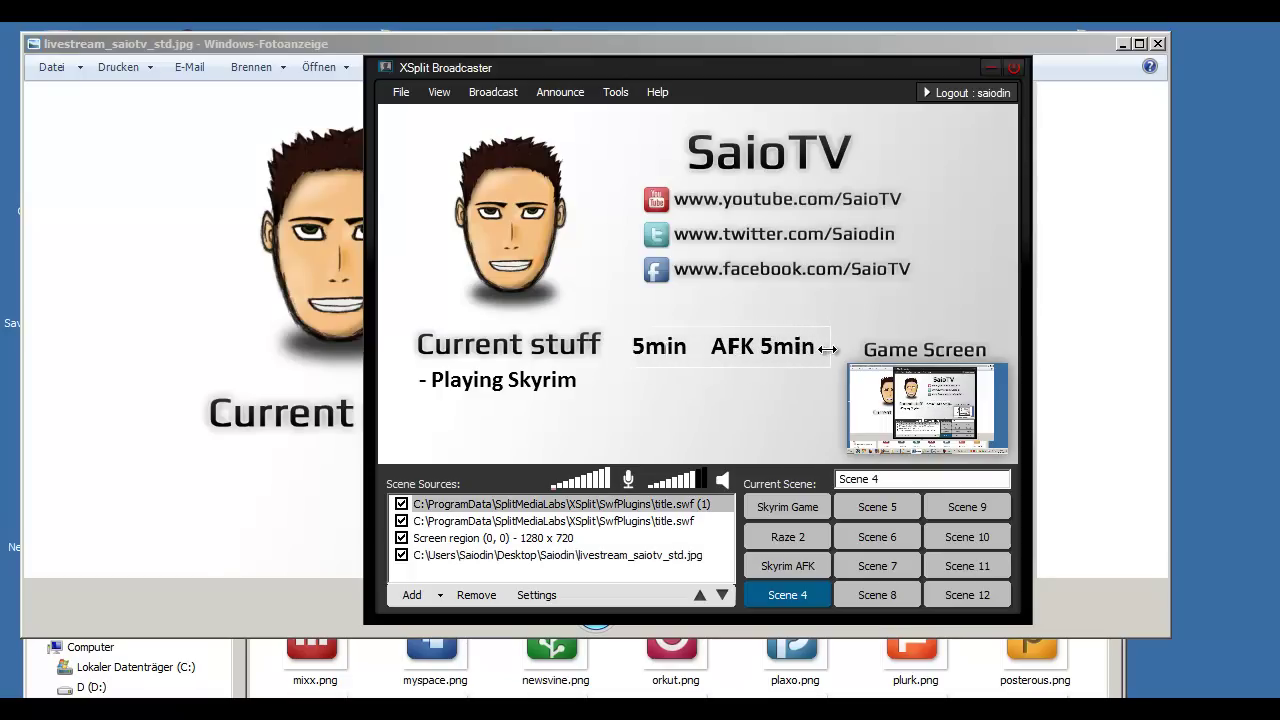
pyautogui.moveTo(745, 348); pyautogui.dragTo(740, 347)
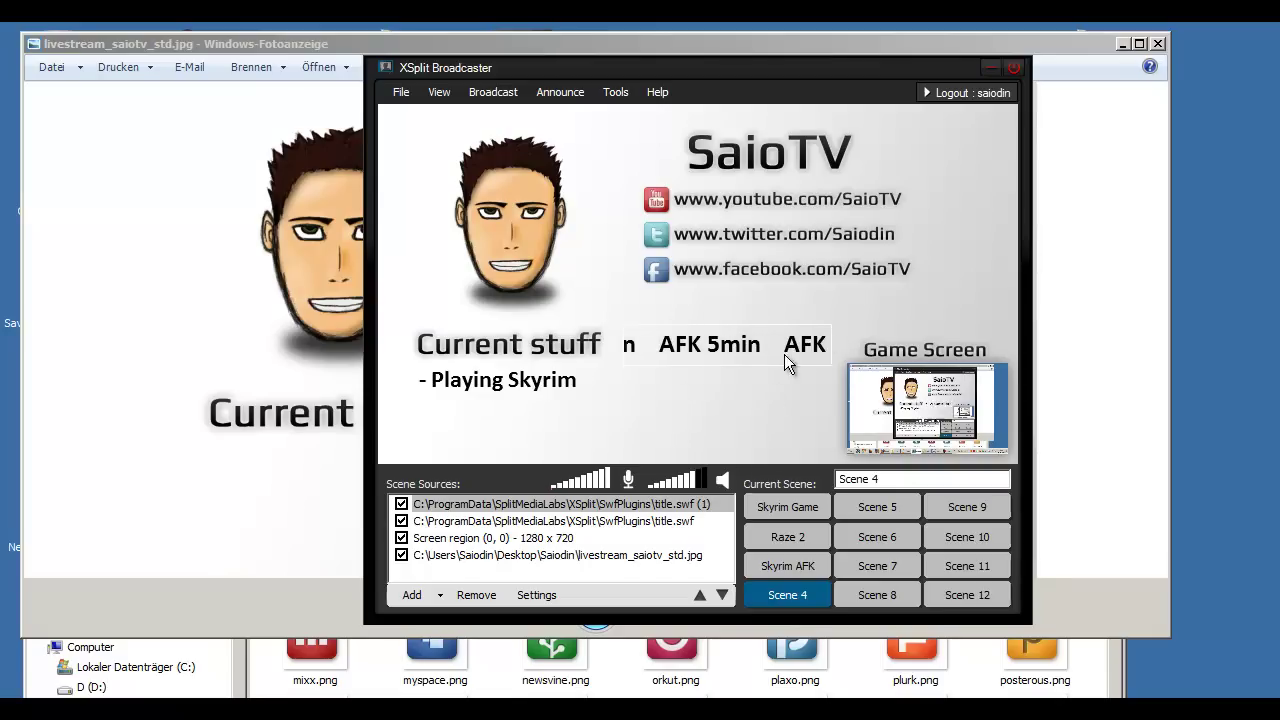
pyautogui.click(765, 402)
pyautogui.click(741, 347)
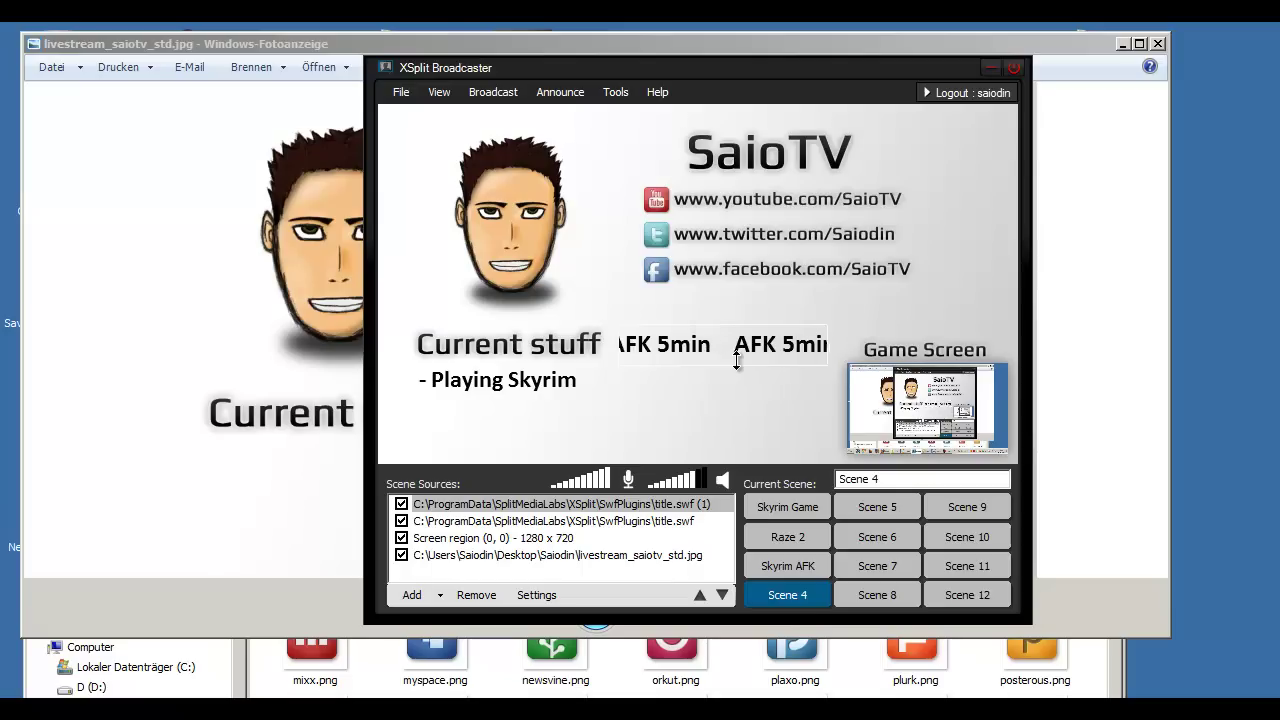
pyautogui.click(832, 436)
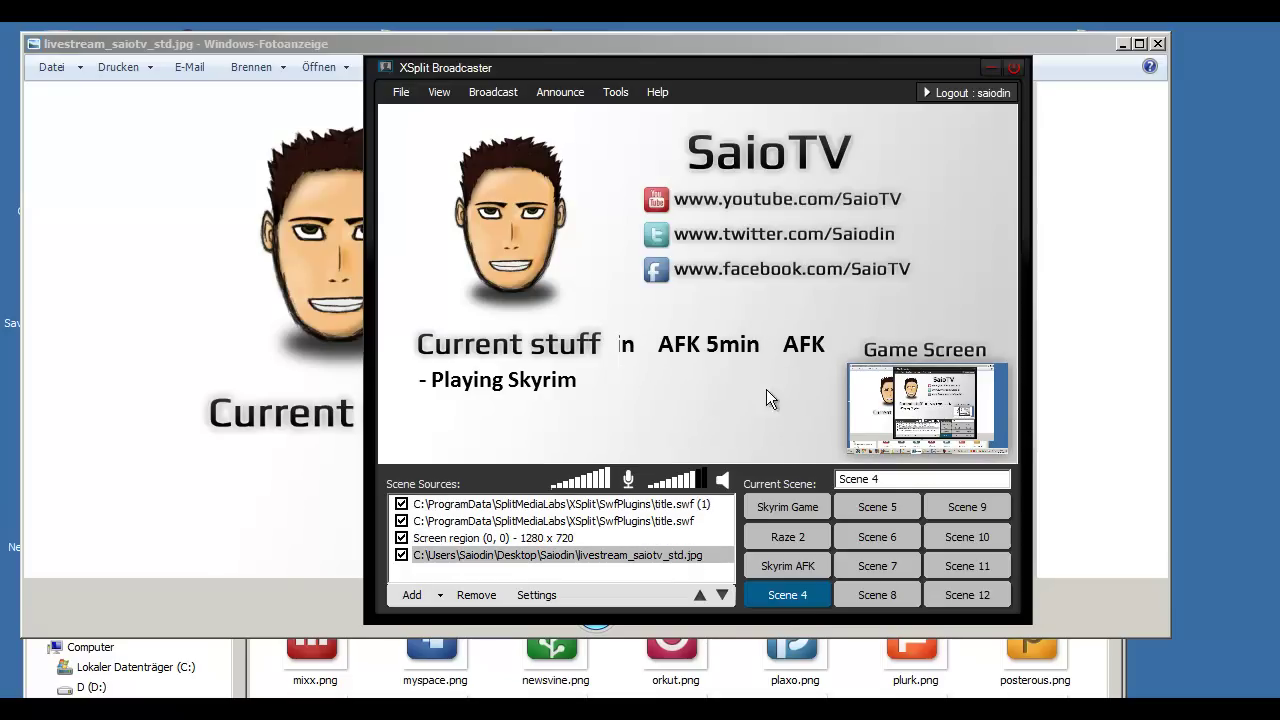
pyautogui.click(925, 408)
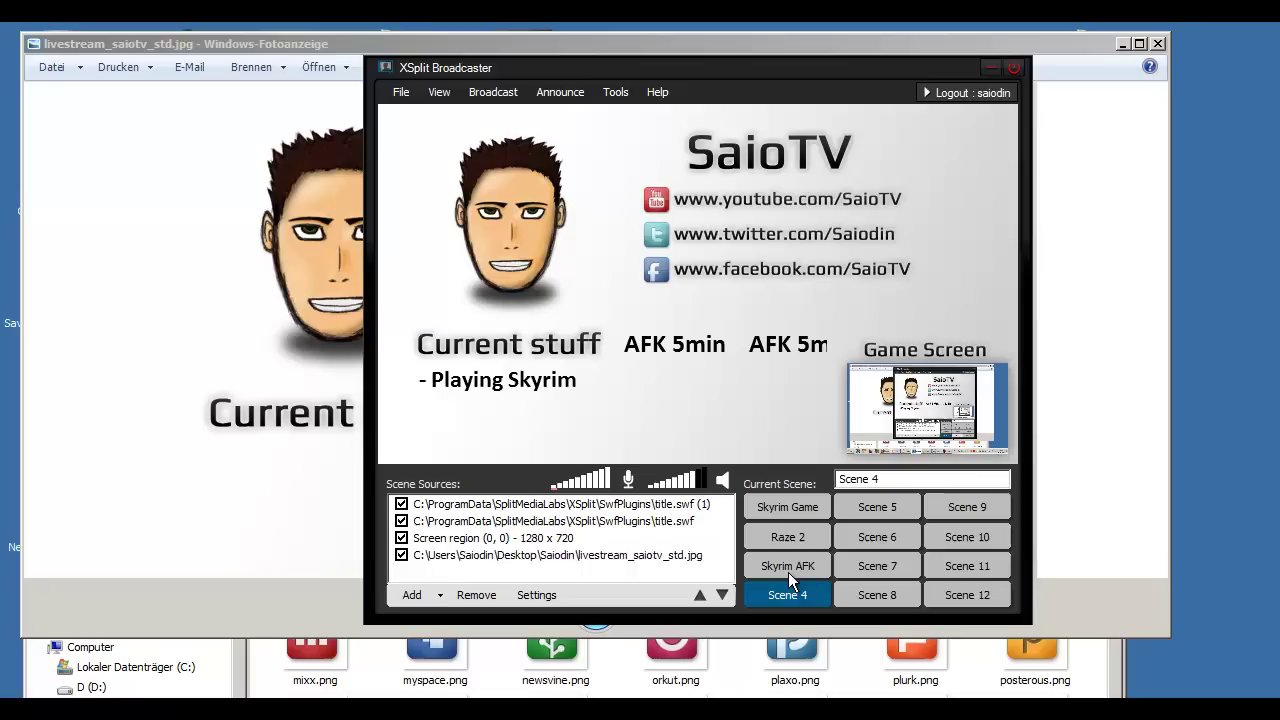
# Step: Set the scene transition effect to Wave
pyautogui.click(438, 92)
pyautogui.moveTo(508, 160)
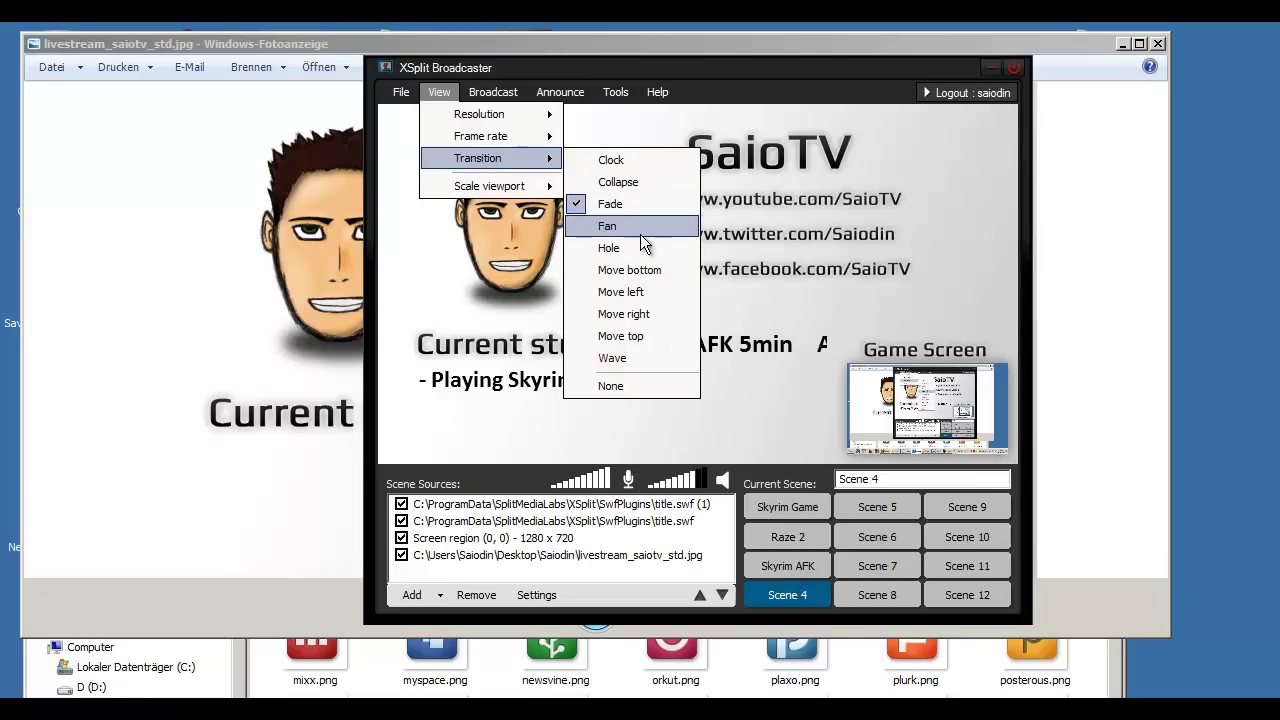
pyautogui.click(634, 356)
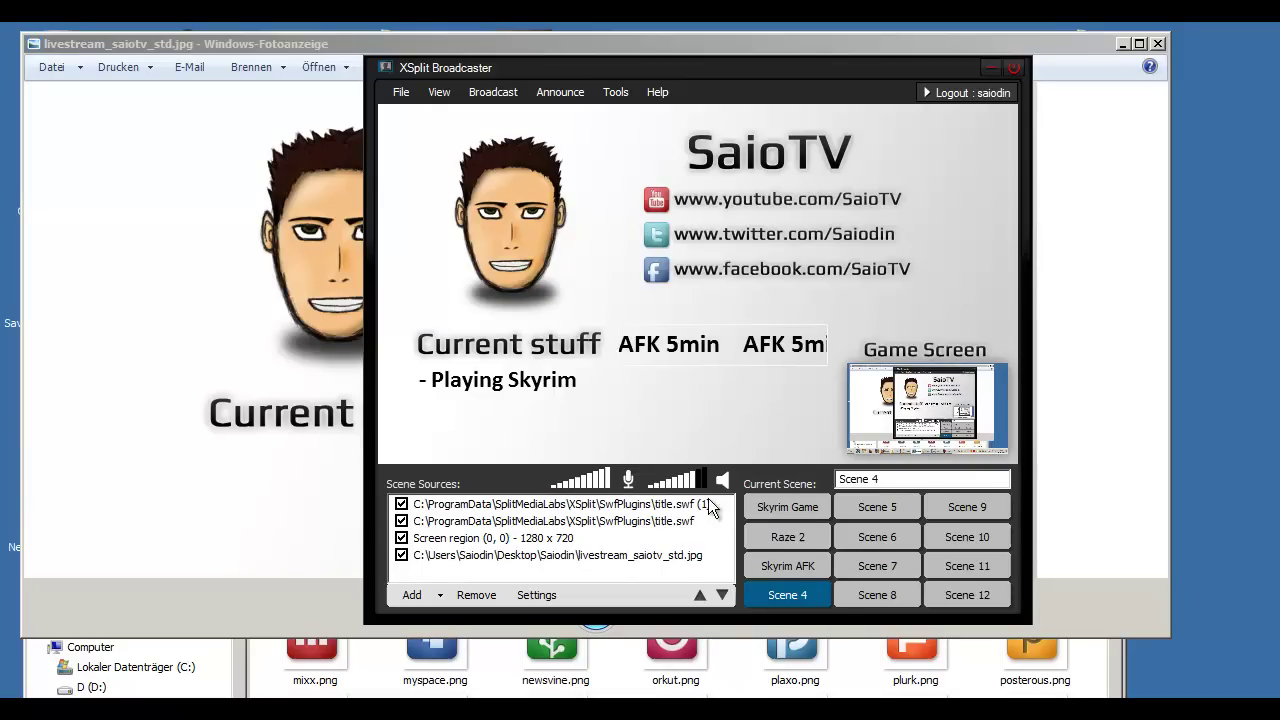
# Step: Move the broadcaster window aside and clear the image viewer and PNG folder windows off the desktop
pyautogui.moveTo(744, 73); pyautogui.dragTo(946, 130)
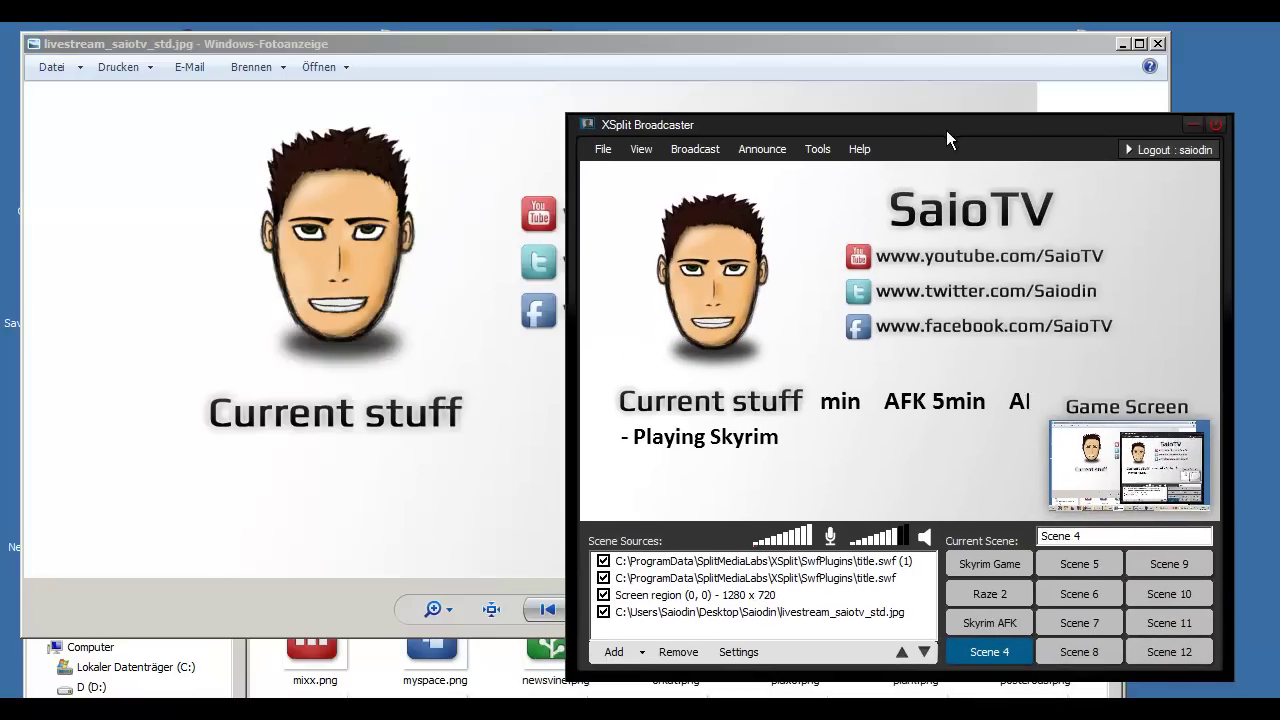
pyautogui.click(461, 206)
pyautogui.click(1121, 45)
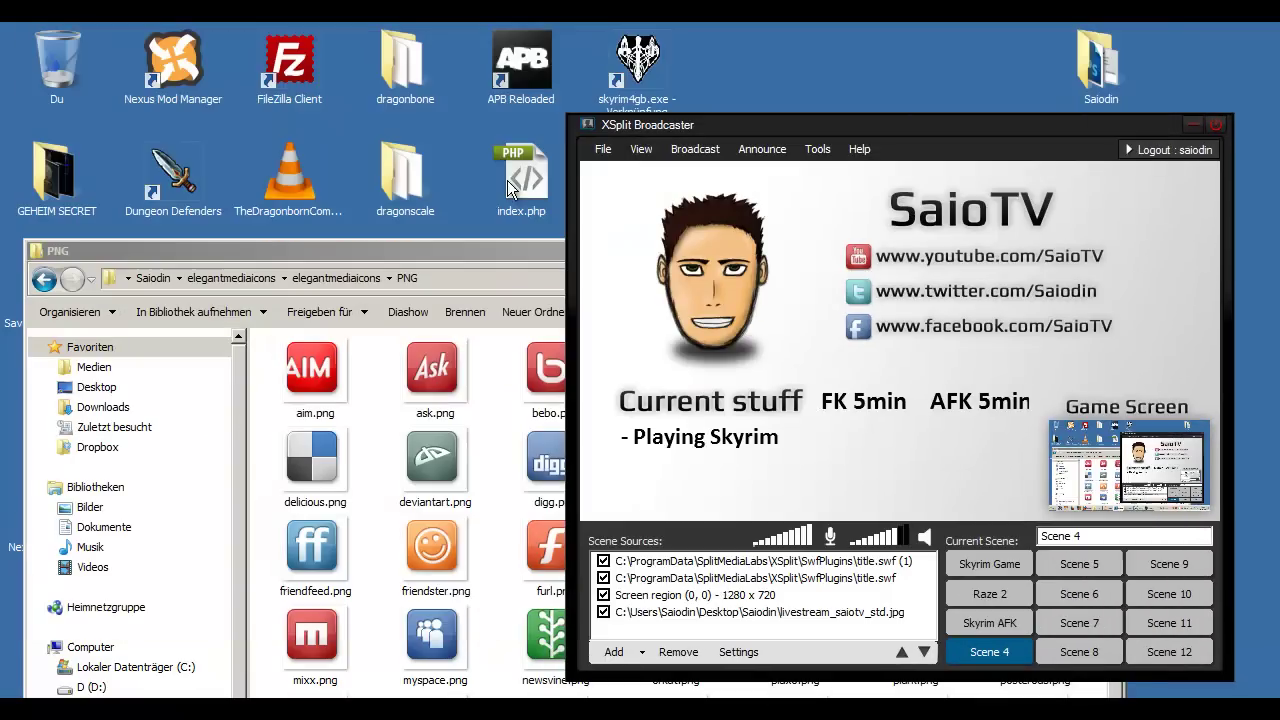
pyautogui.click(457, 257)
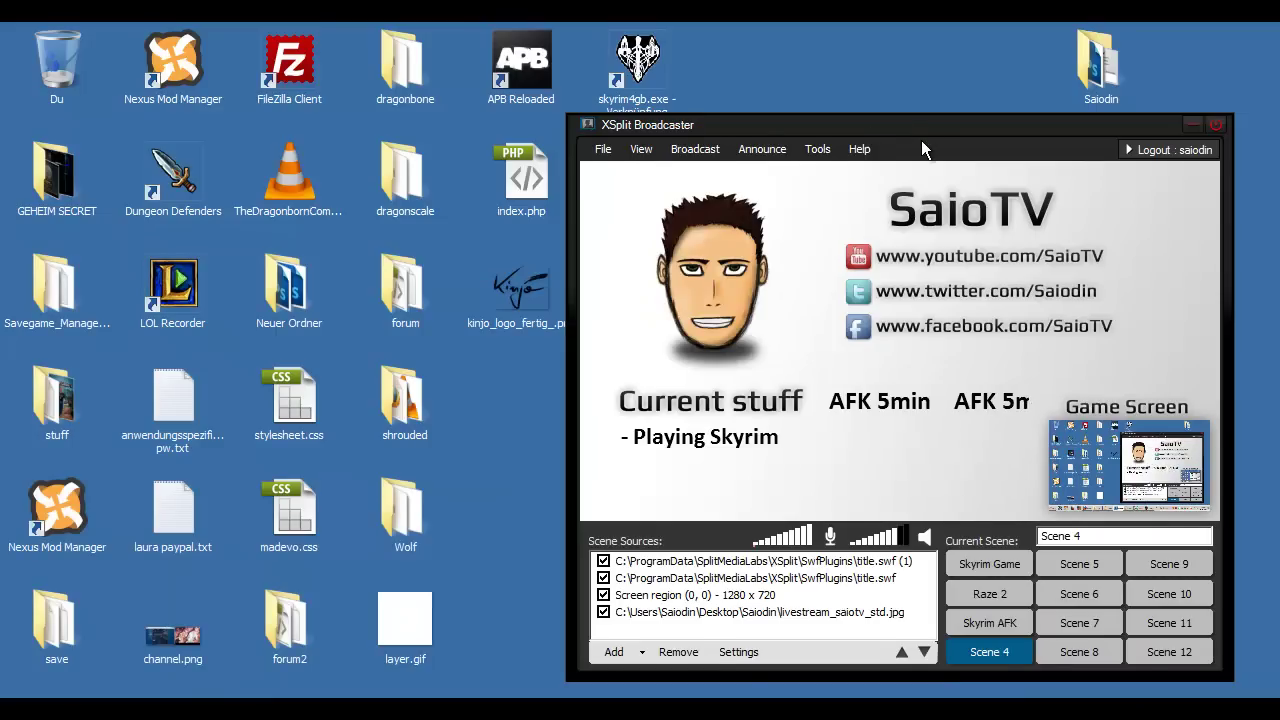
pyautogui.moveTo(926, 132); pyautogui.dragTo(949, 120)
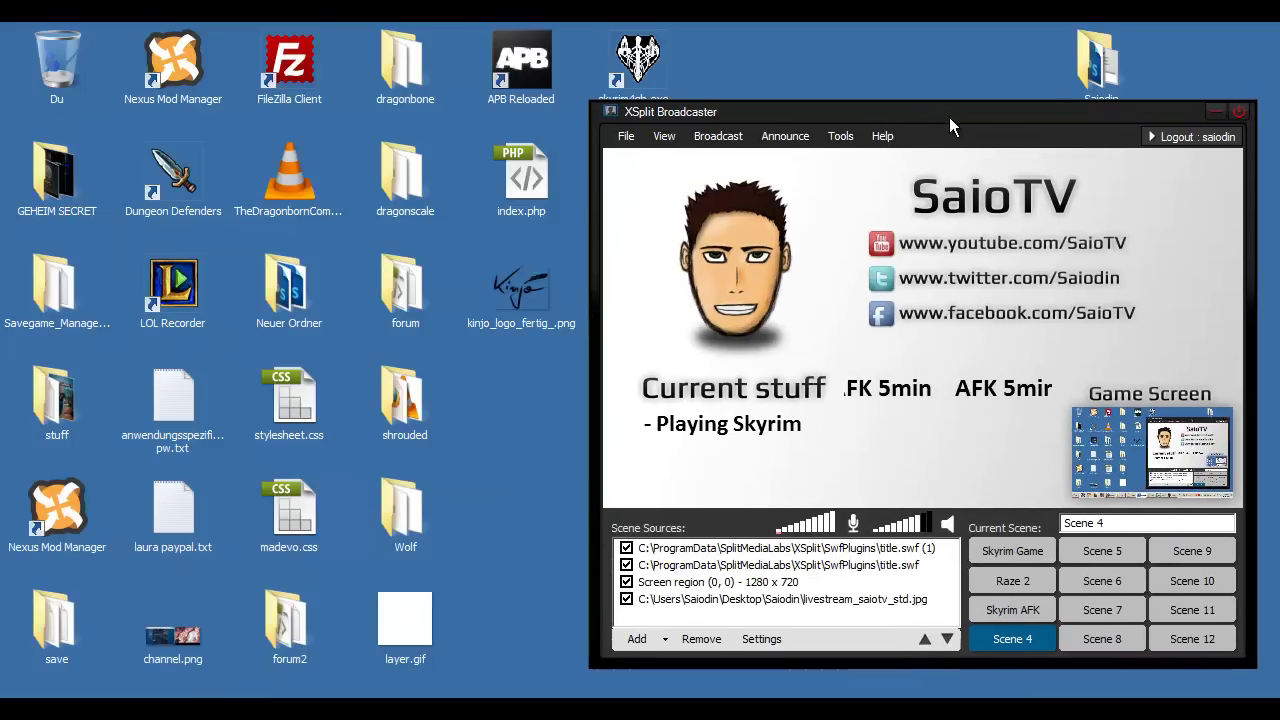
# Step: Activate the Skyrim Game scene and show the Skyrim recording full screen in VLC media player
pyautogui.click(1005, 553)
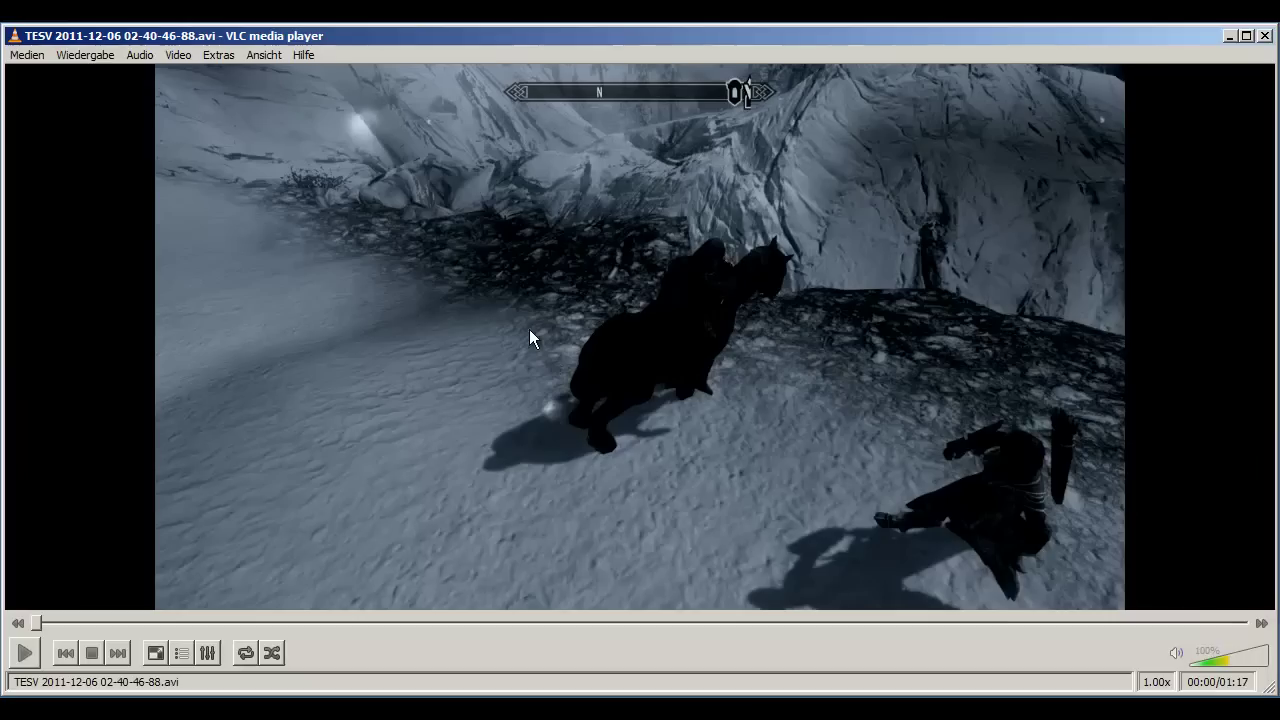
pyautogui.doubleClick(529, 329)
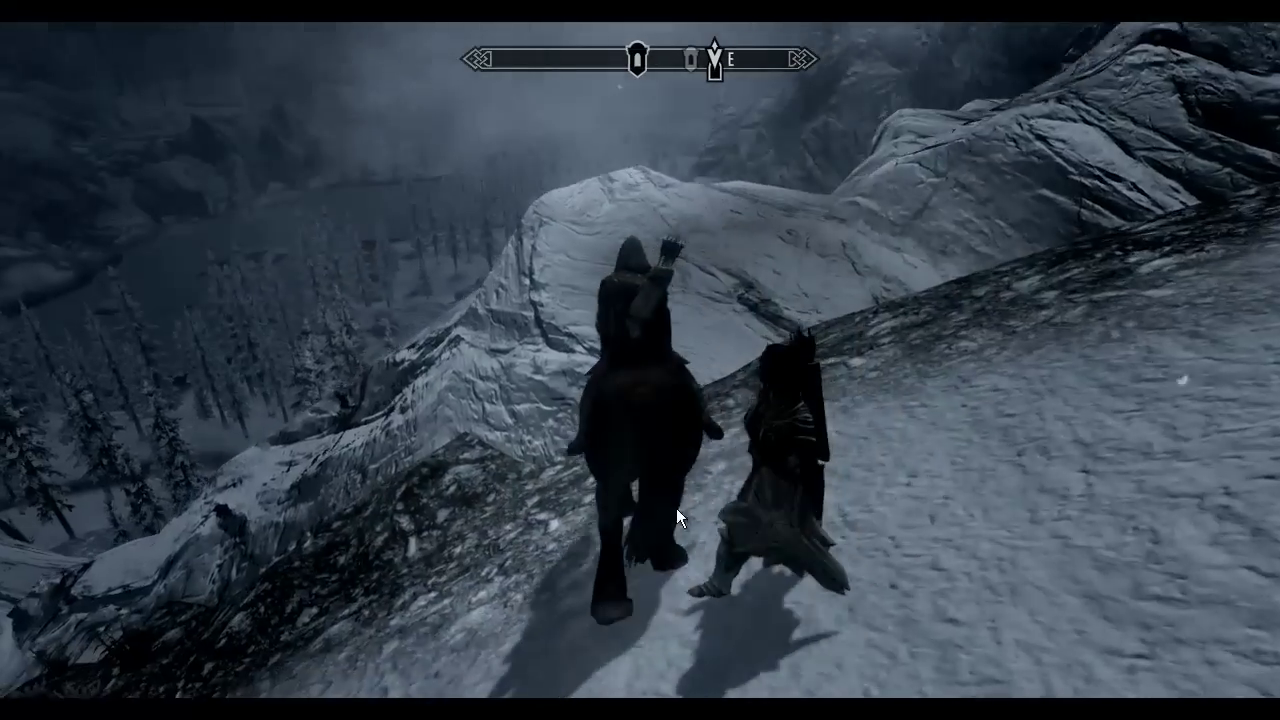
# Step: Return to XSplit Broadcaster, reposition its window over the playing video and activate the Skyrim AFK scene
pyautogui.hotkey('alt', 'Tab')
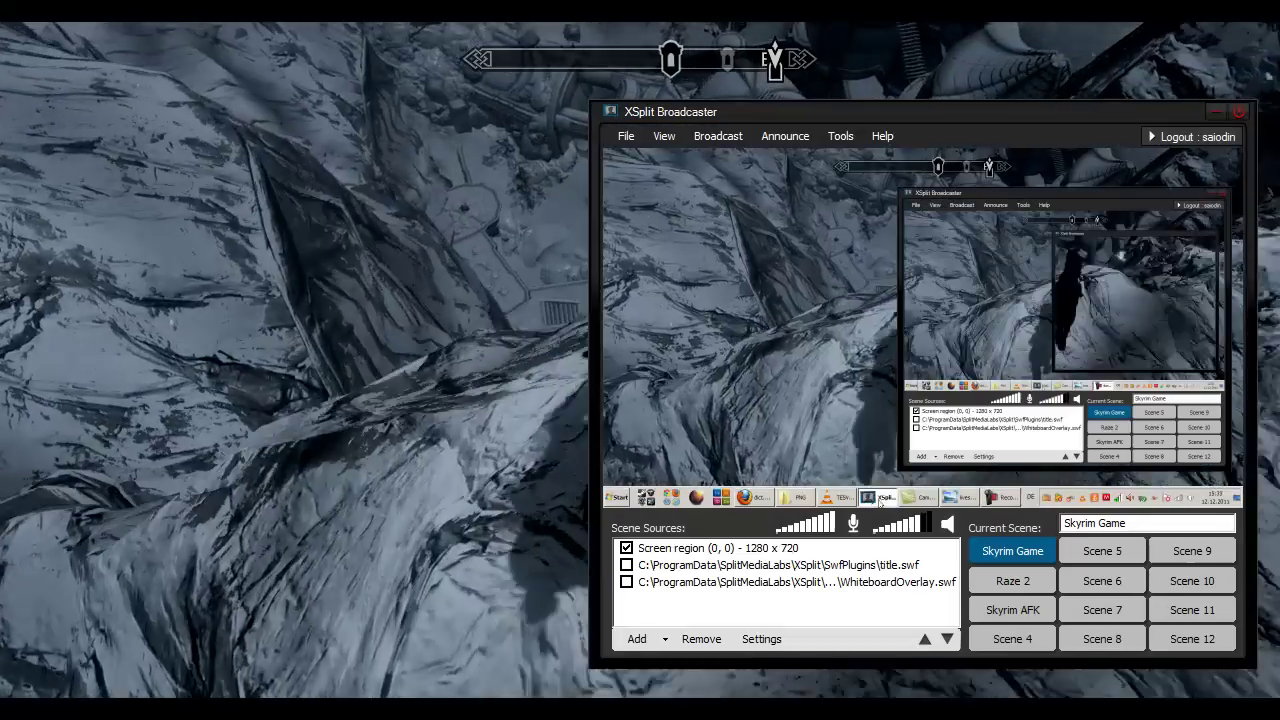
pyautogui.moveTo(992, 100); pyautogui.dragTo(920, 95)
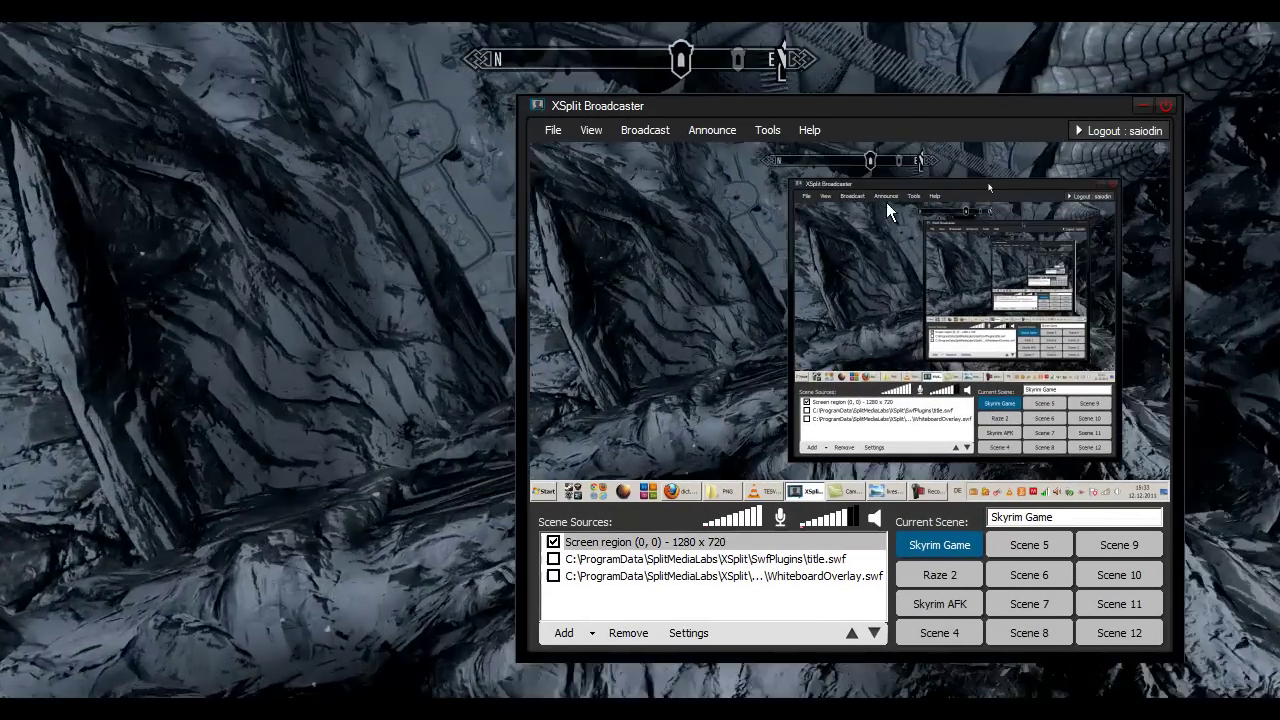
pyautogui.click(929, 604)
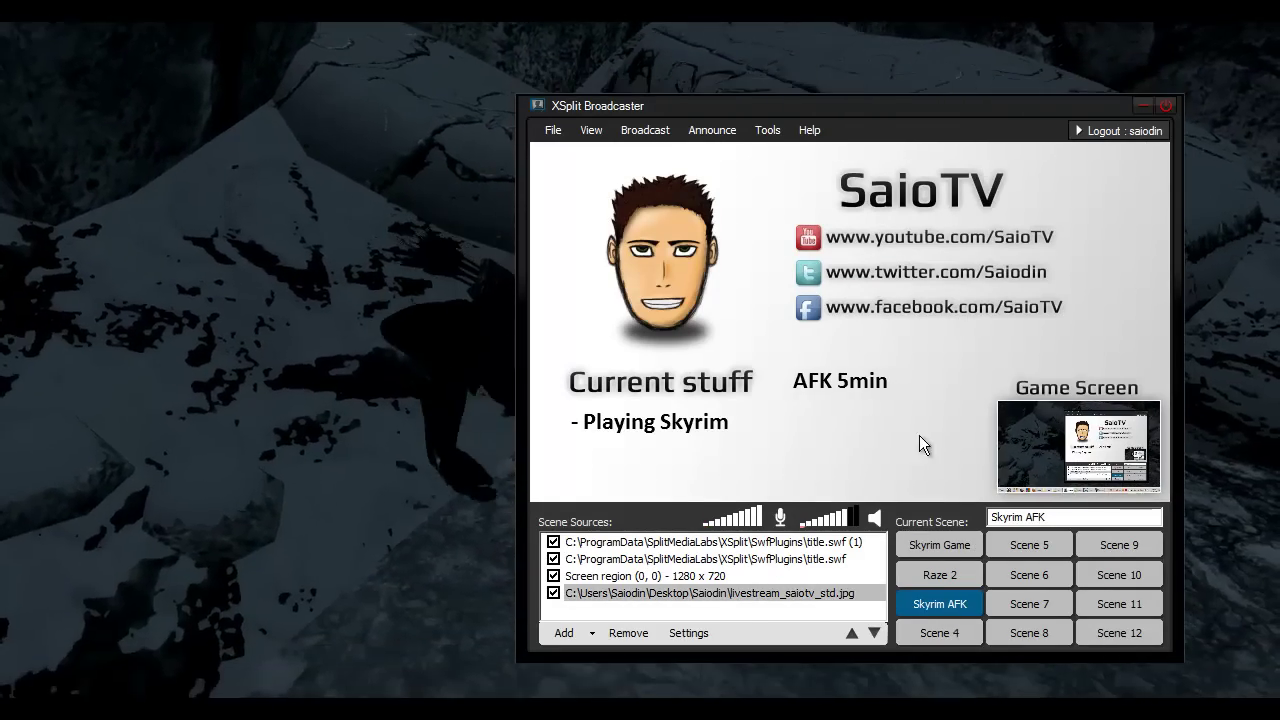
# Step: Examine the Skyrim AFK scene's Game Screen capture, title overlays and background image while the video plays
pyautogui.click(1100, 472)
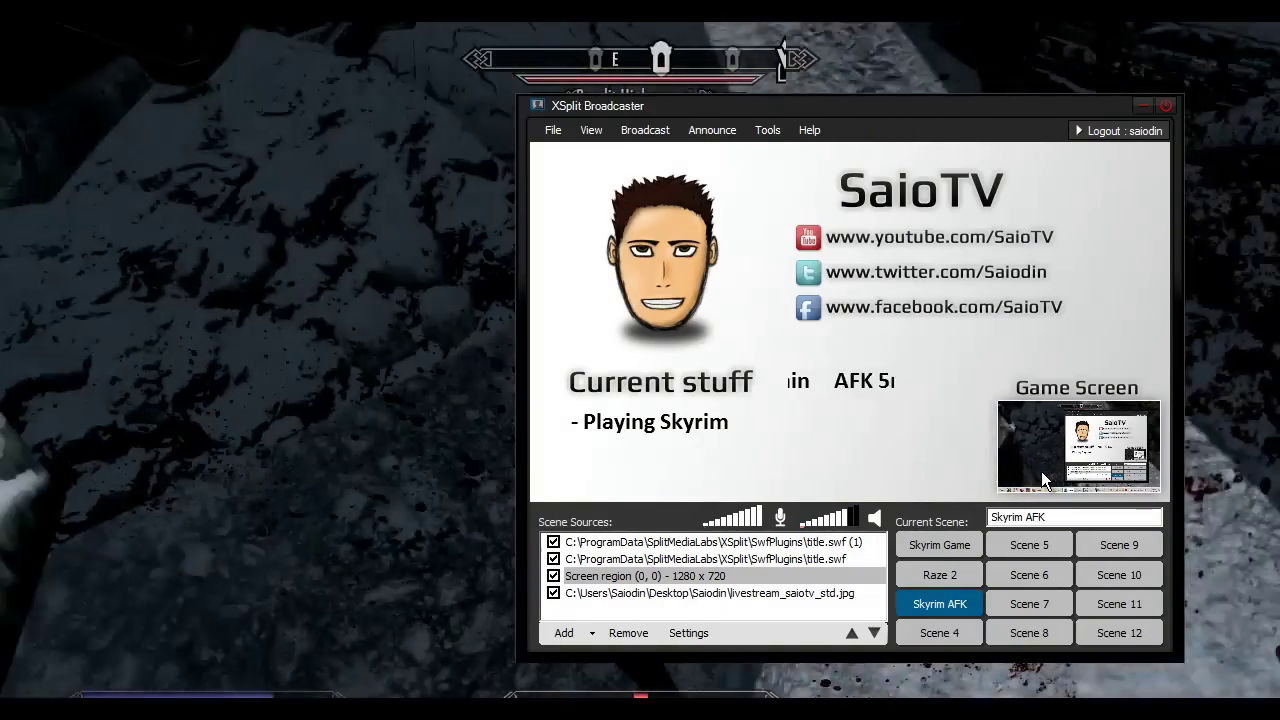
pyautogui.press('Down')
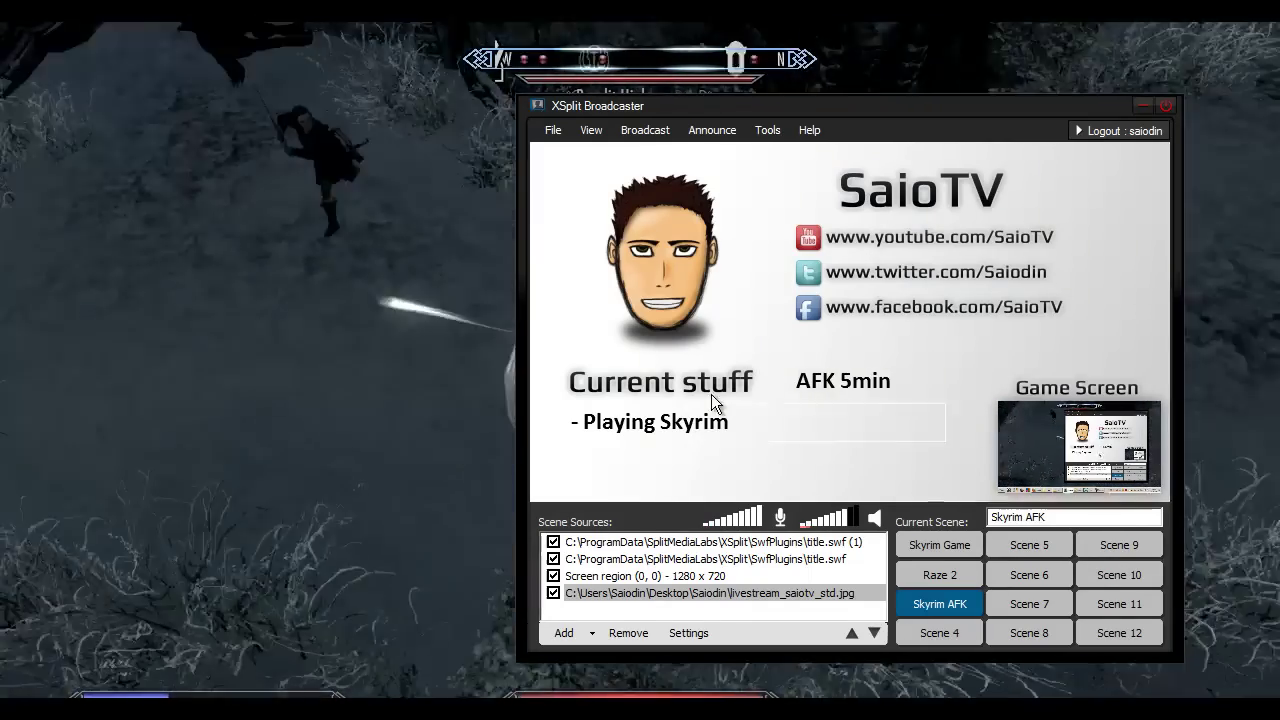
pyautogui.click(805, 425)
pyautogui.click(842, 469)
pyautogui.click(1045, 466)
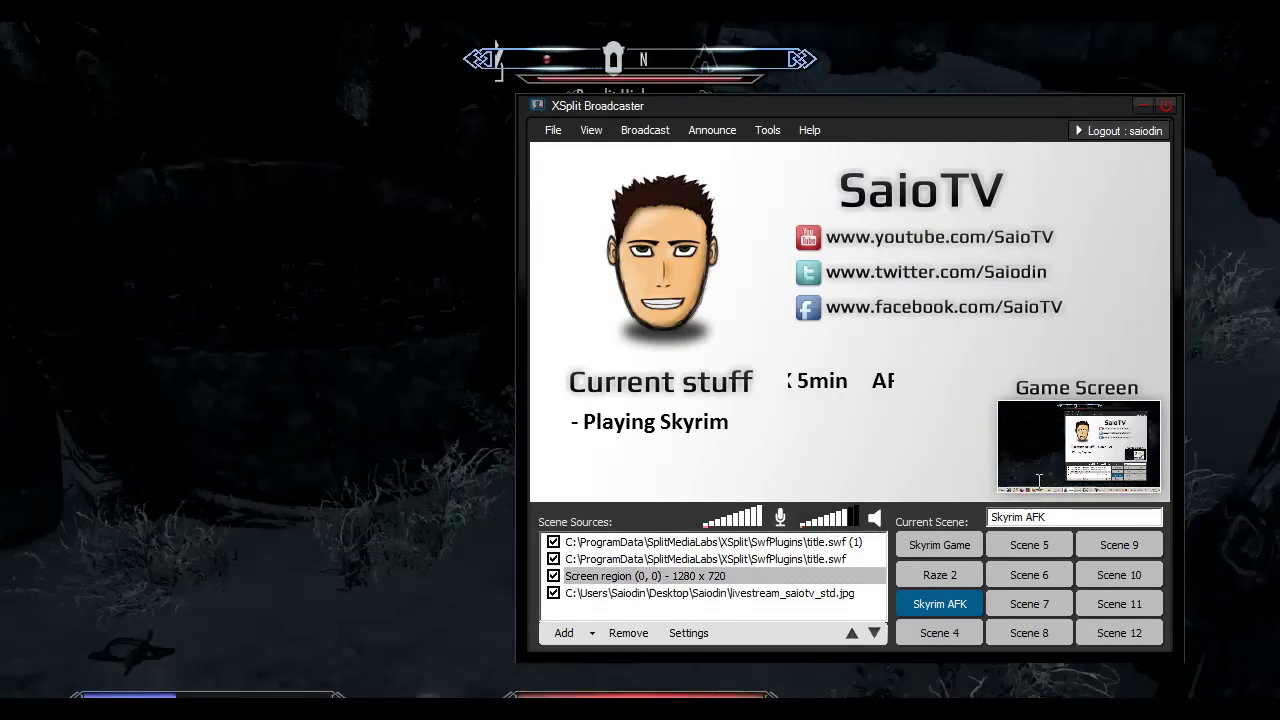
pyautogui.click(901, 251)
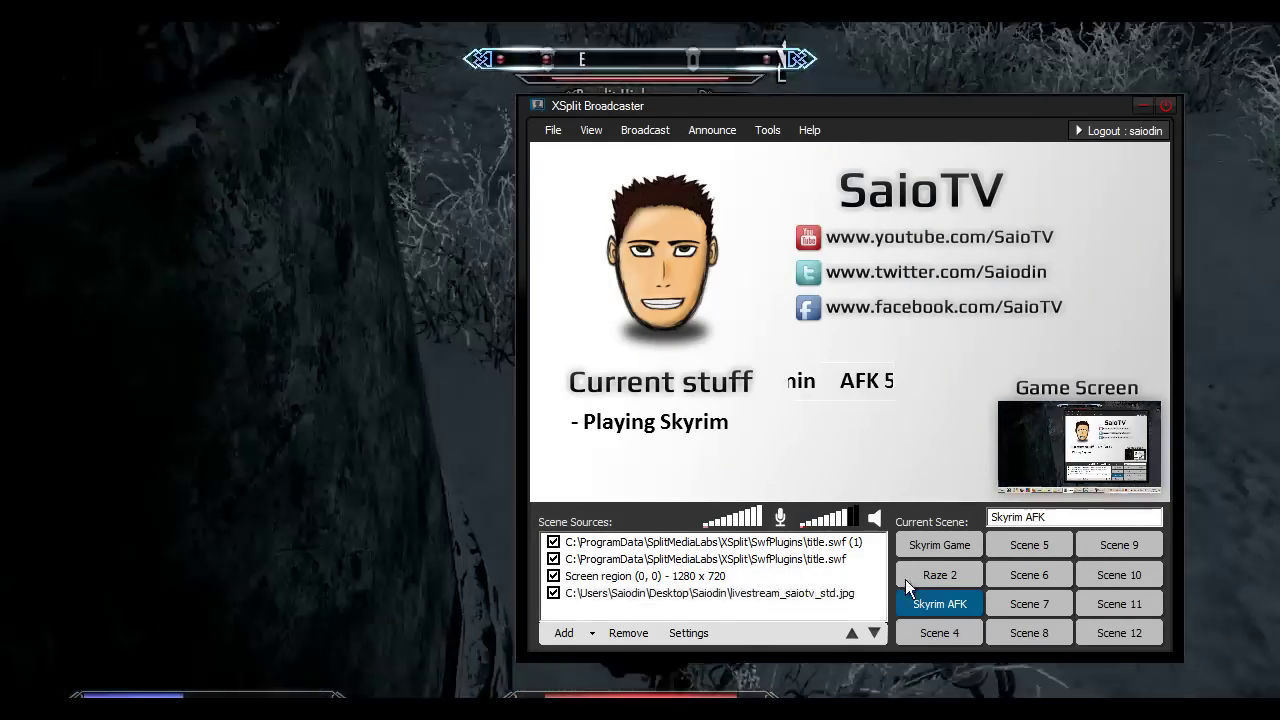
pyautogui.click(848, 357)
pyautogui.click(877, 318)
pyautogui.click(780, 407)
pyautogui.click(921, 451)
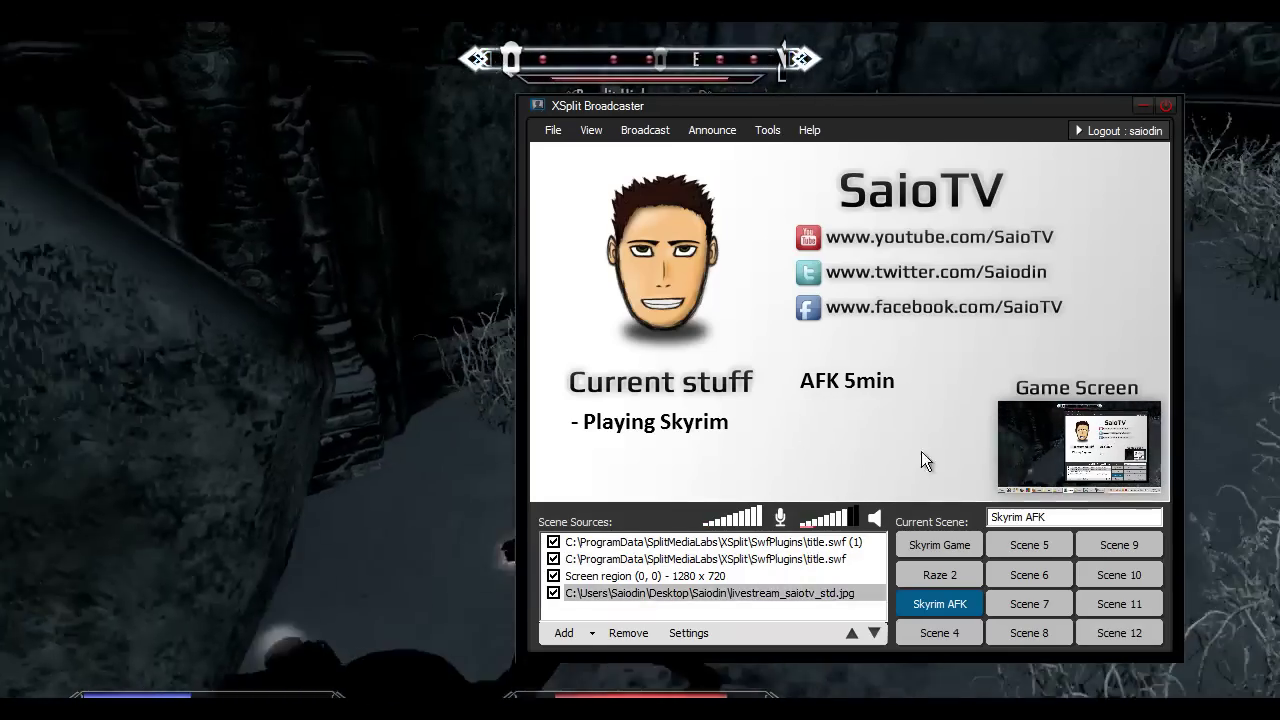
# Step: Check the Game Screen capture, activate the Skyrim Game scene and move the XSplit Broadcaster window fully back into view
pyautogui.click(1076, 462)
pyautogui.click(1087, 393)
pyautogui.click(1006, 457)
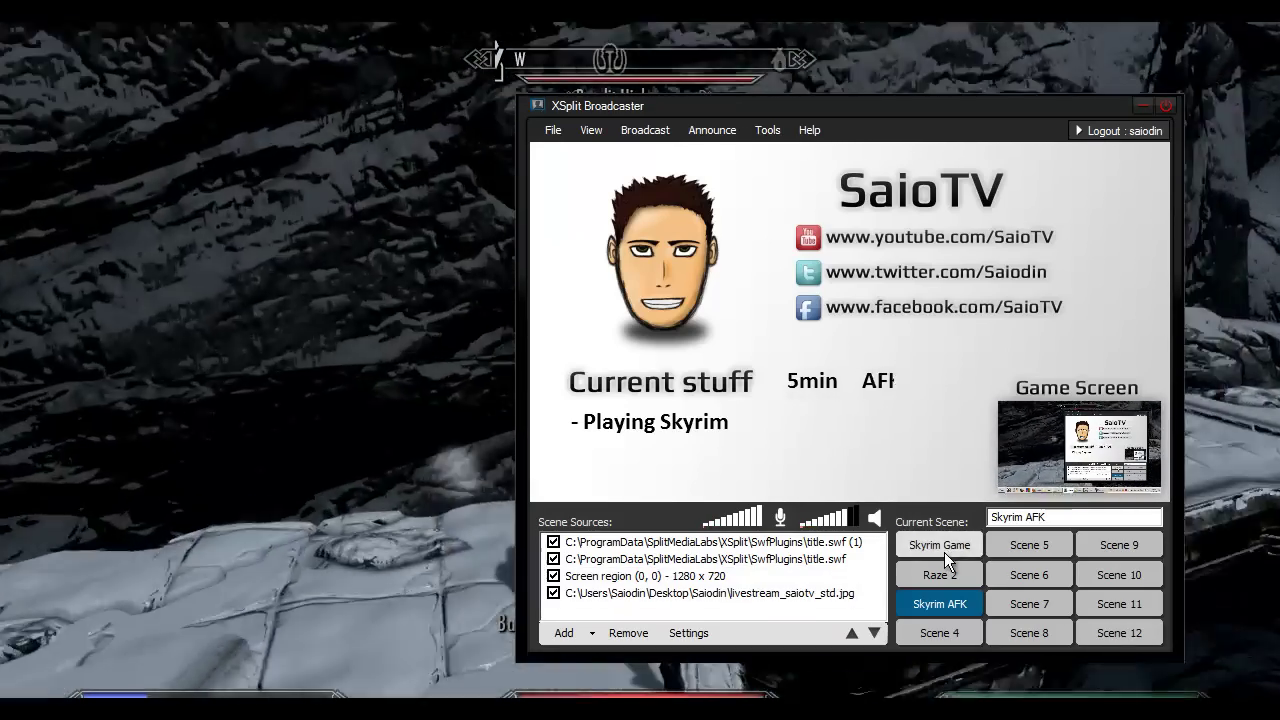
pyautogui.click(944, 547)
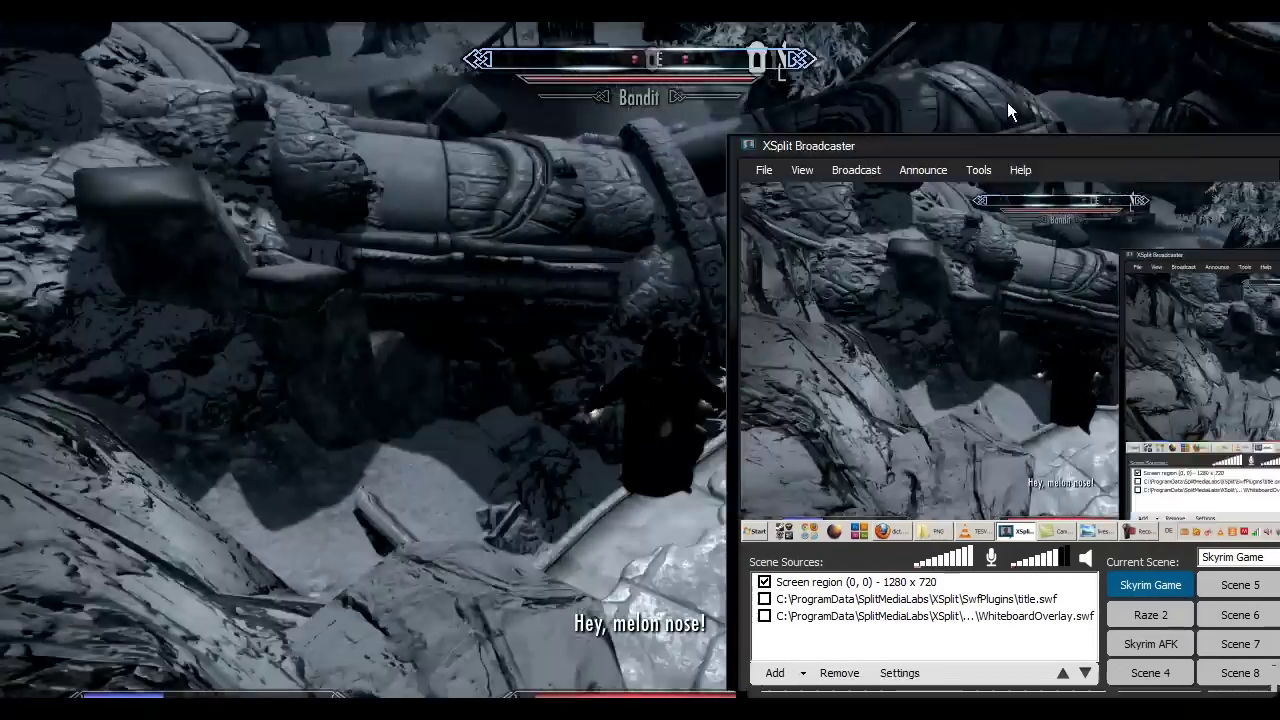
pyautogui.moveTo(1007, 102); pyautogui.dragTo(818, 94)
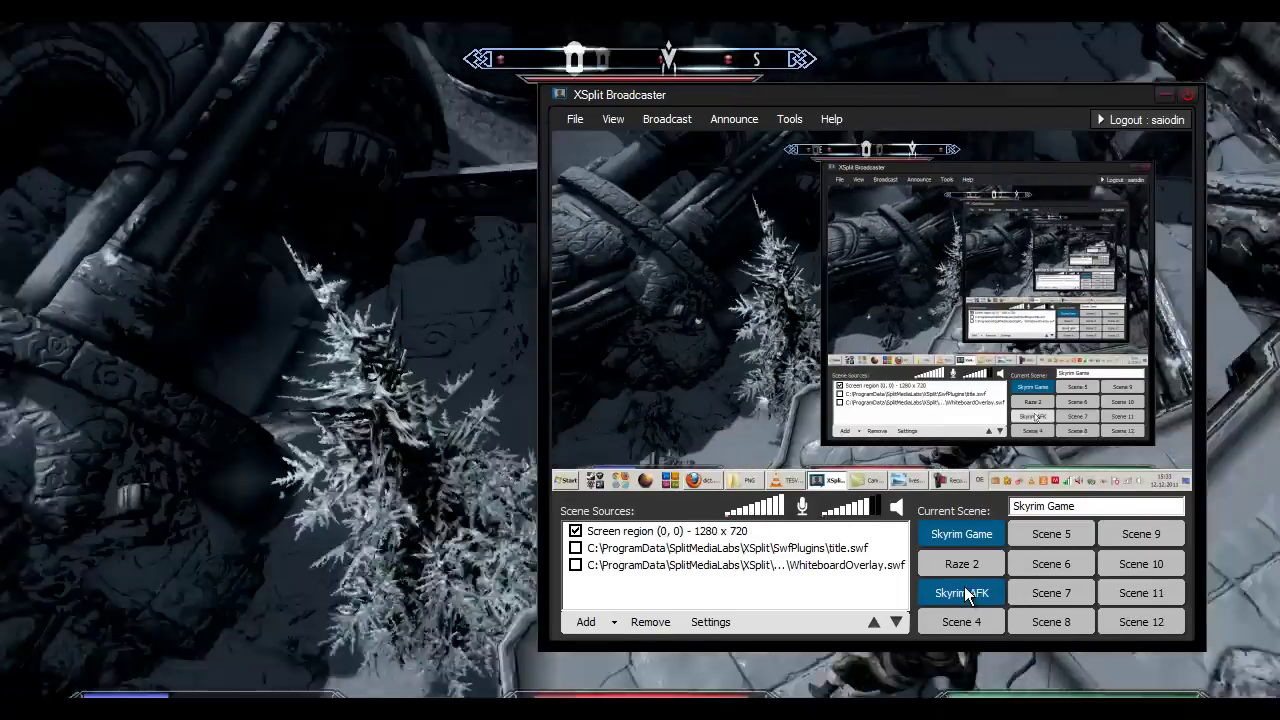
# Step: Switch back to the Skyrim AFK scene and check its Game Screen capture in the preview
pyautogui.click(964, 586)
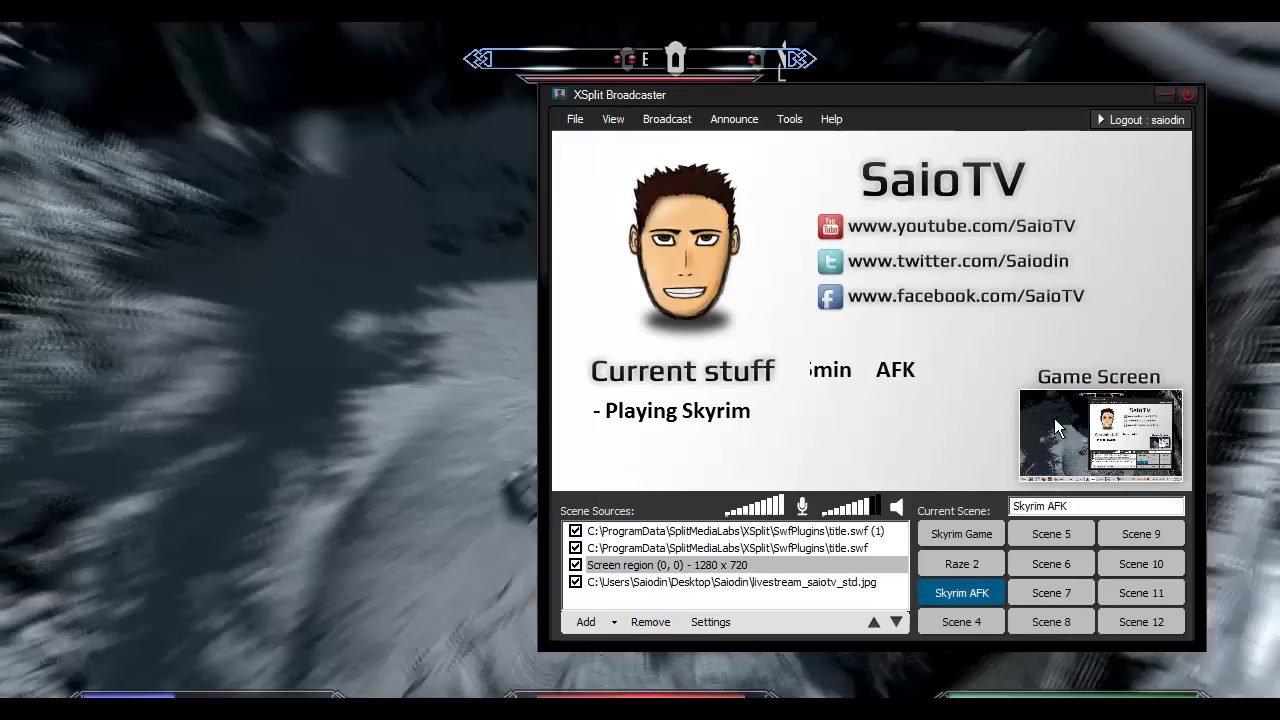
pyautogui.click(1054, 420)
pyautogui.click(1013, 442)
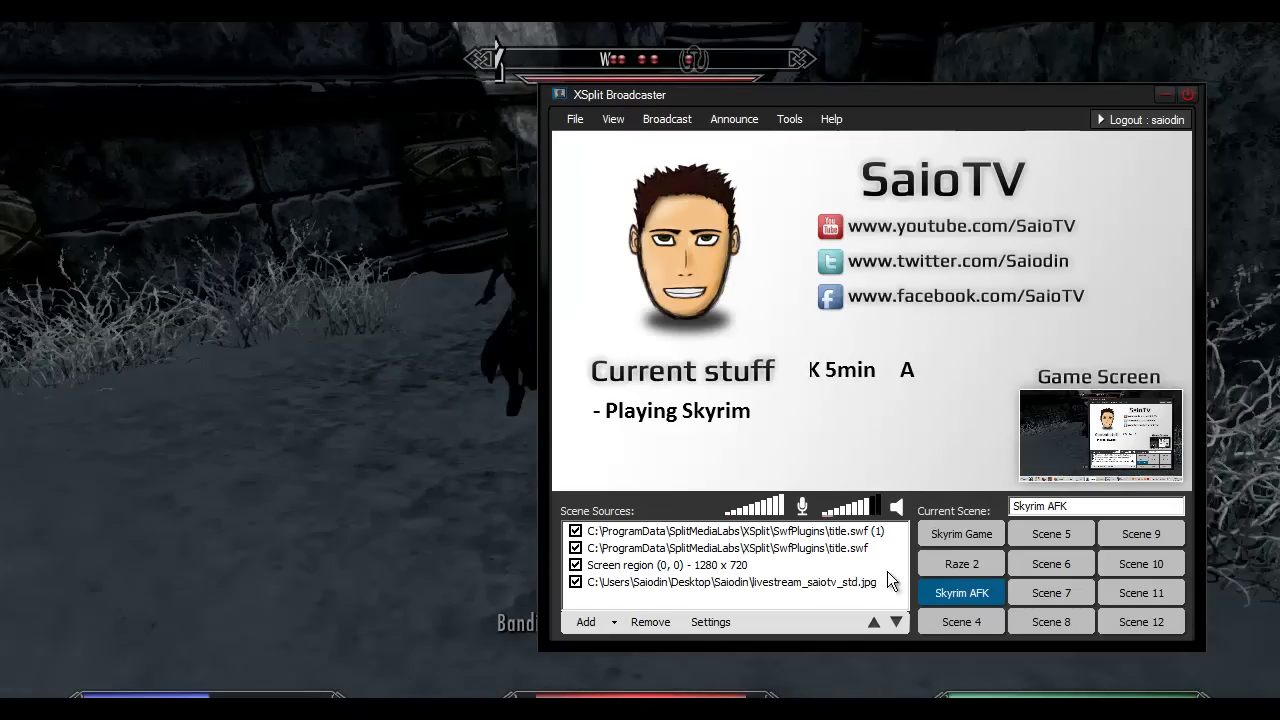
# Step: Pause the Skyrim video in VLC media player, bring XSplit Broadcaster back to the front and centre its window over the video
pyautogui.click(250, 393)
pyautogui.hotkey('alt', 'Tab')
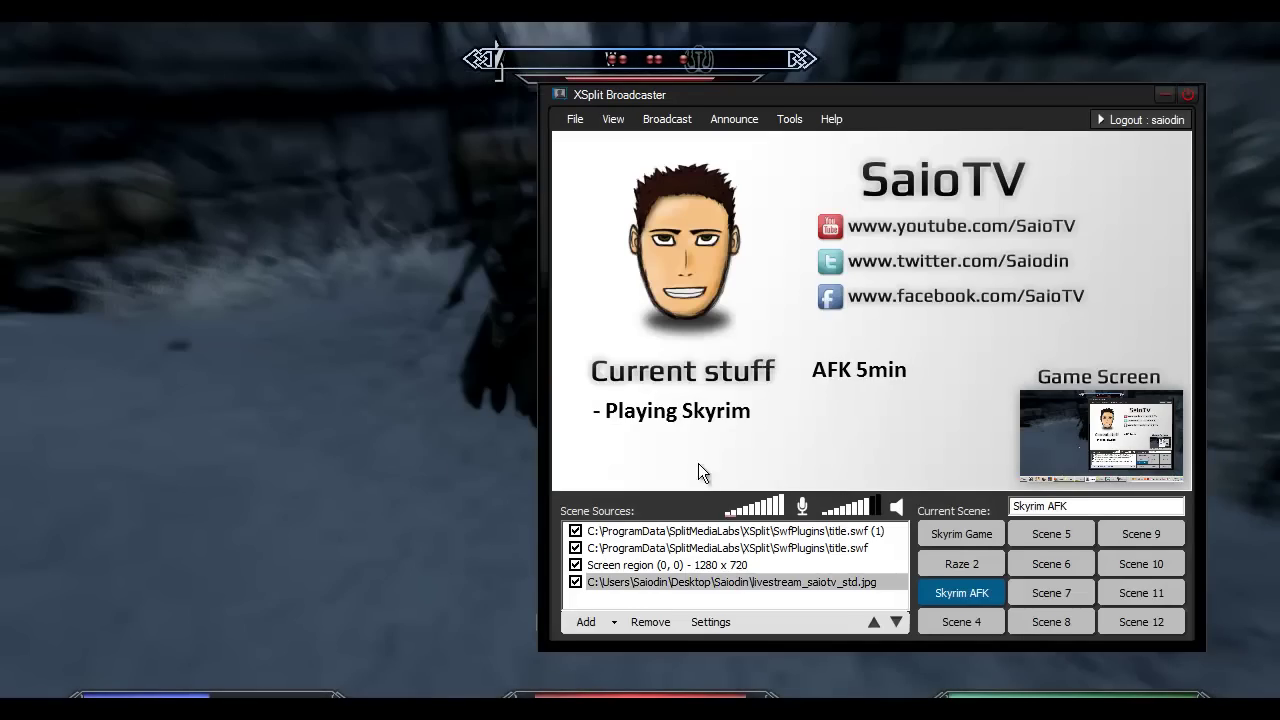
pyautogui.moveTo(903, 96); pyautogui.dragTo(753, 80)
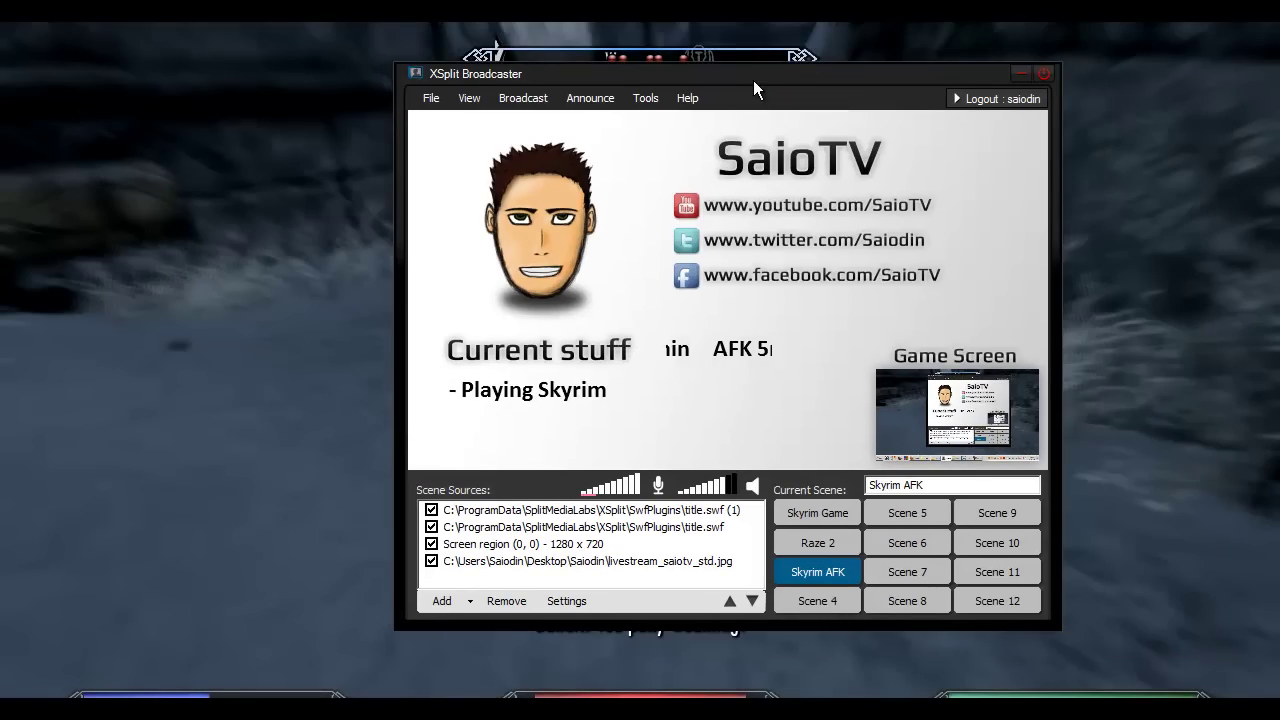